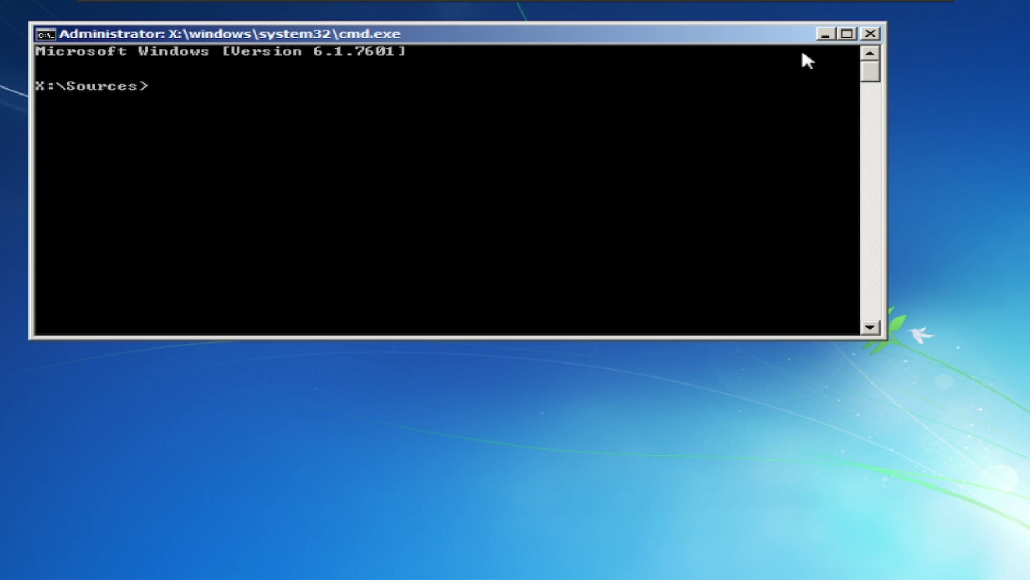
Close the cmd.exe console, leaving the 'Expanding Windows files' progress on screen.
click(870, 33)
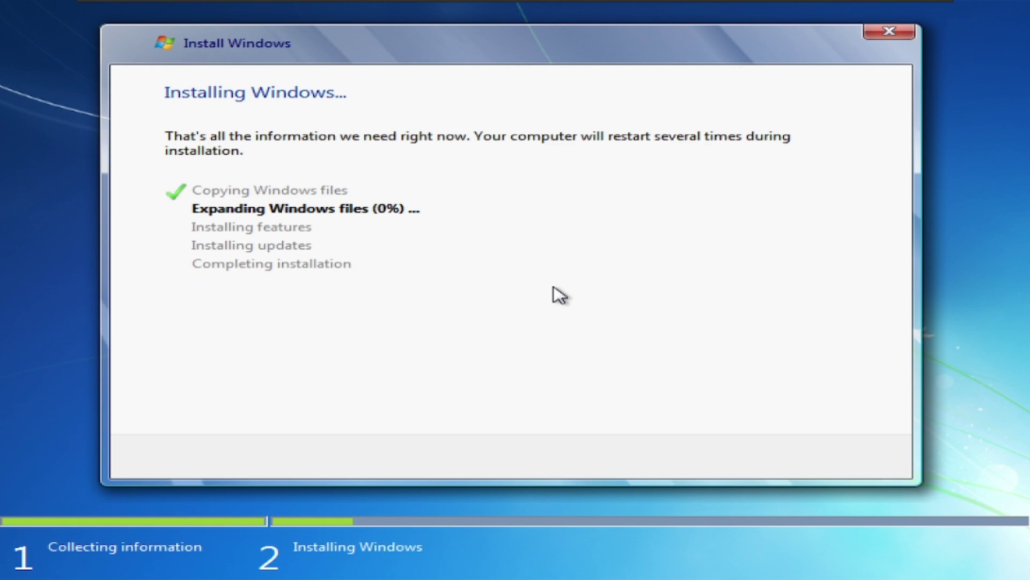
Decline cancelling setup so the installation keeps expanding Windows files at 0%.
click(889, 31)
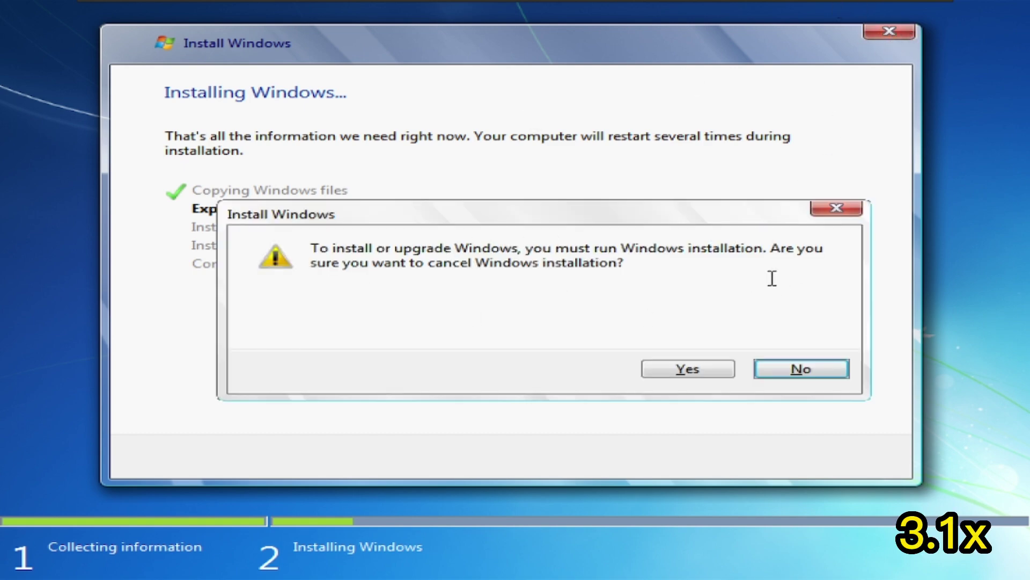
click(800, 368)
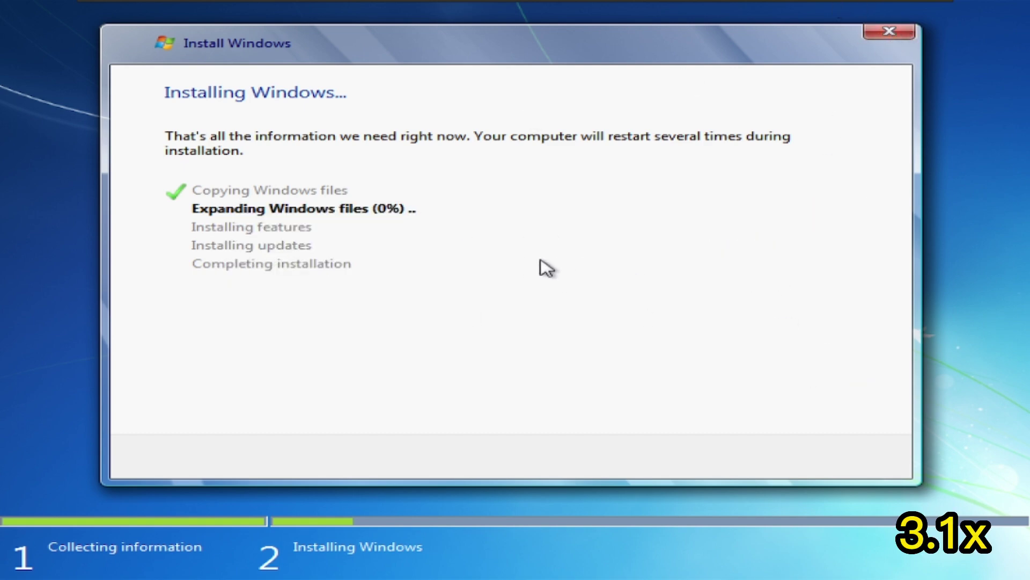
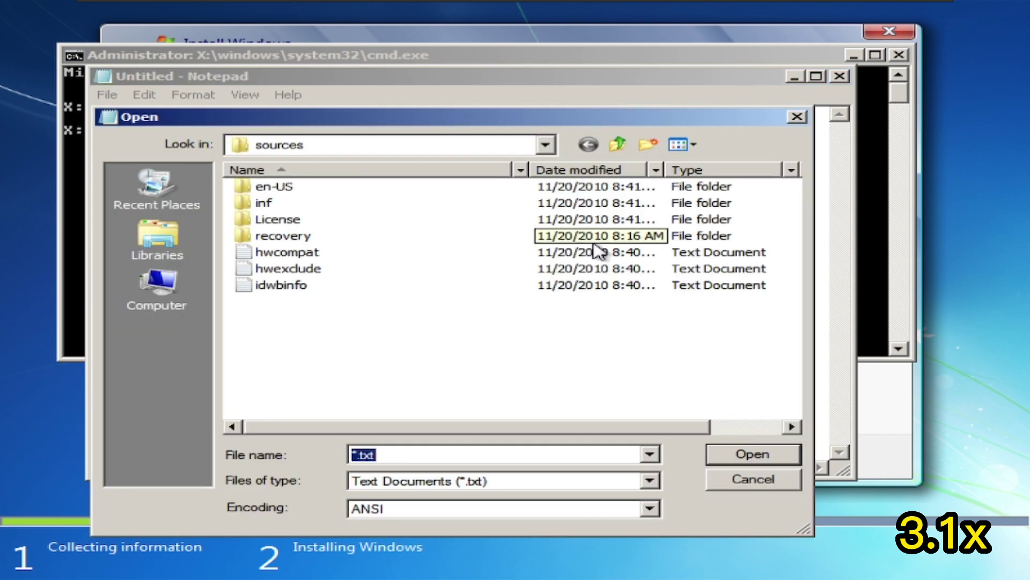
Show the computer's drives with Files of type set to All Files.
click(158, 290)
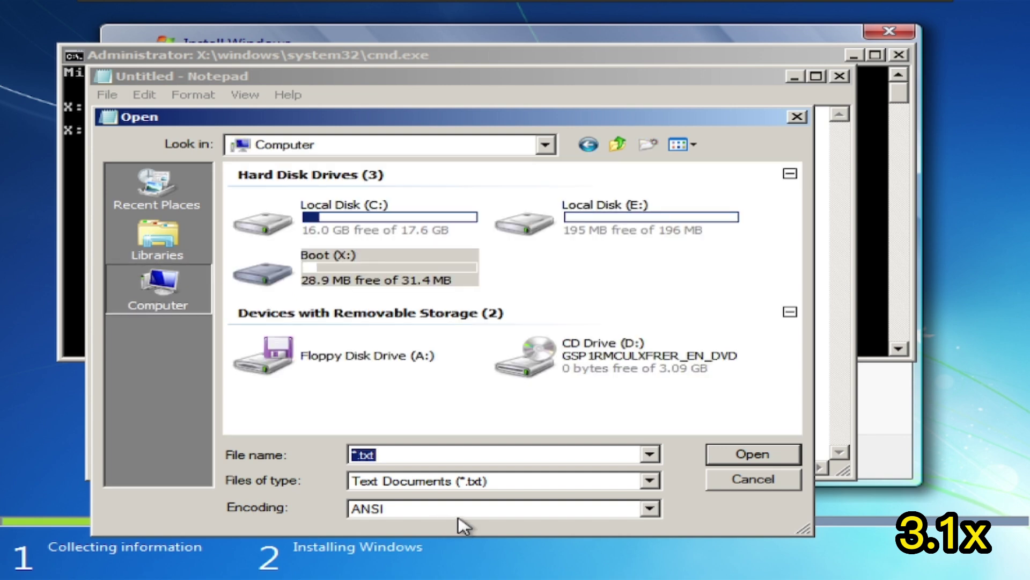
click(499, 480)
click(429, 504)
Go into Local Disk (C:), then the Windows folder, and scroll through its contents.
click(403, 230)
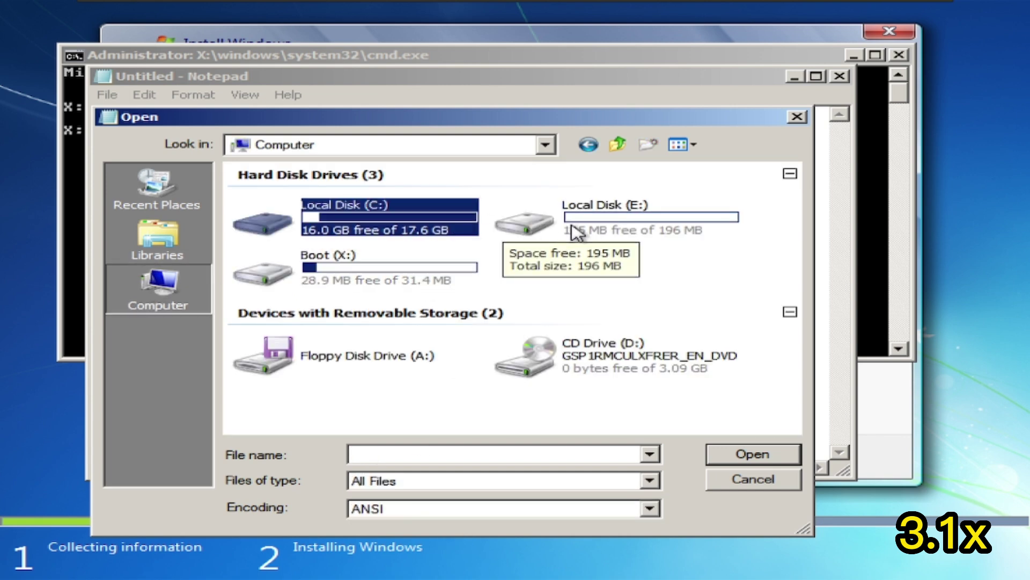
double_click(438, 231)
double_click(295, 285)
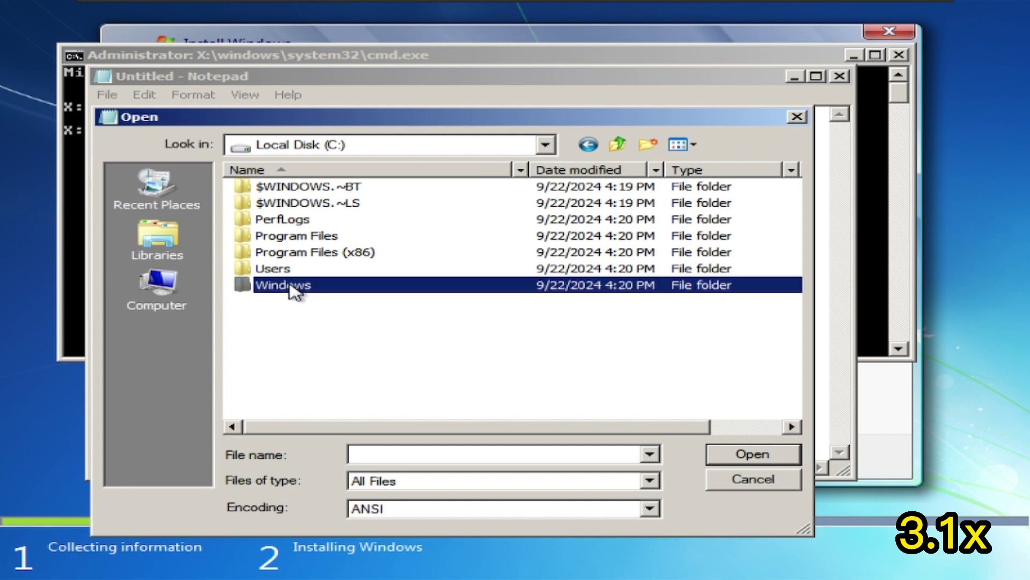
scroll(295, 287, down, 12)
scroll(794, 375, down, 5)
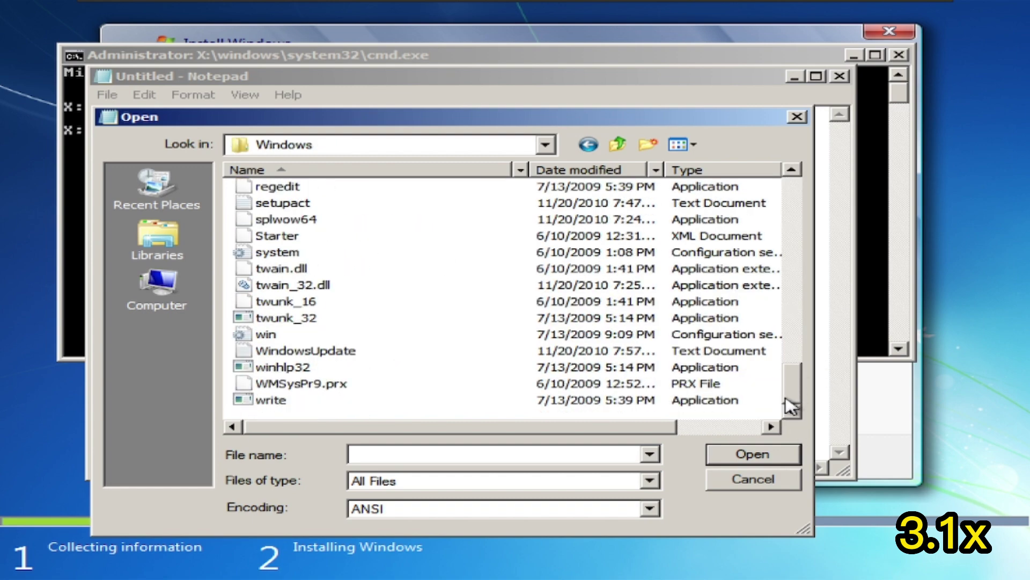
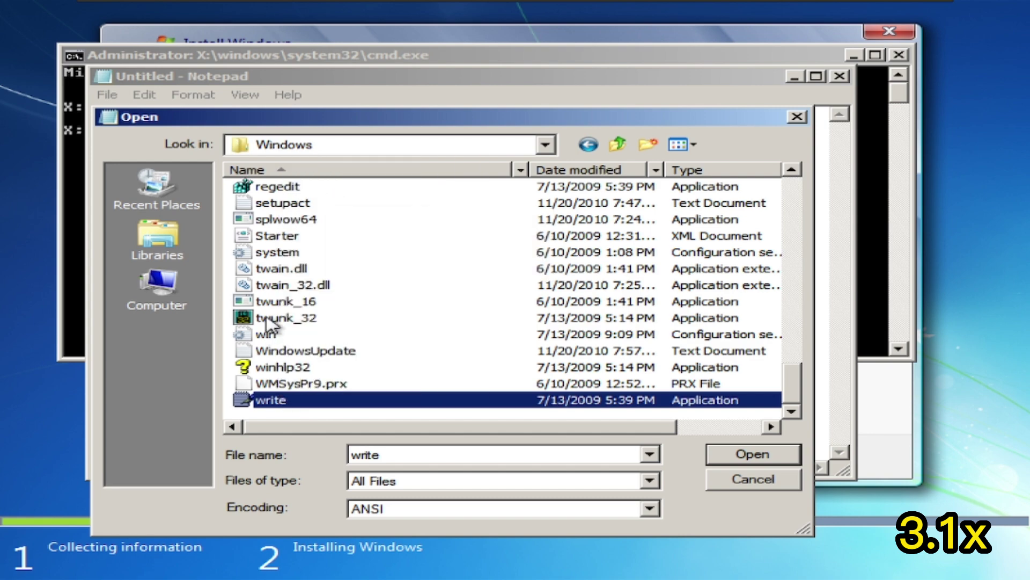
right_click(269, 319)
click(300, 350)
click(699, 316)
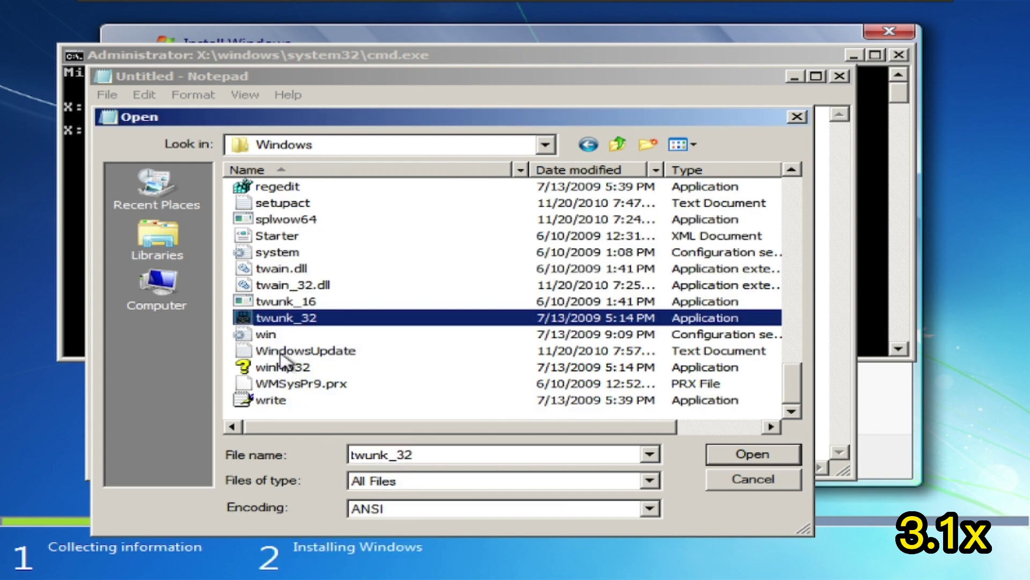
right_click(282, 338)
click(339, 128)
key(alt+F4)
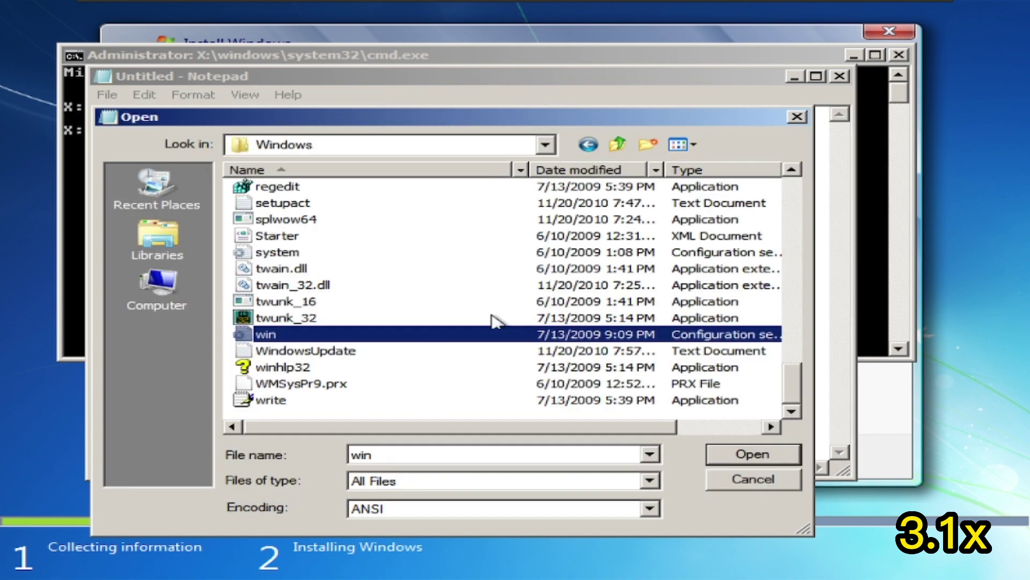
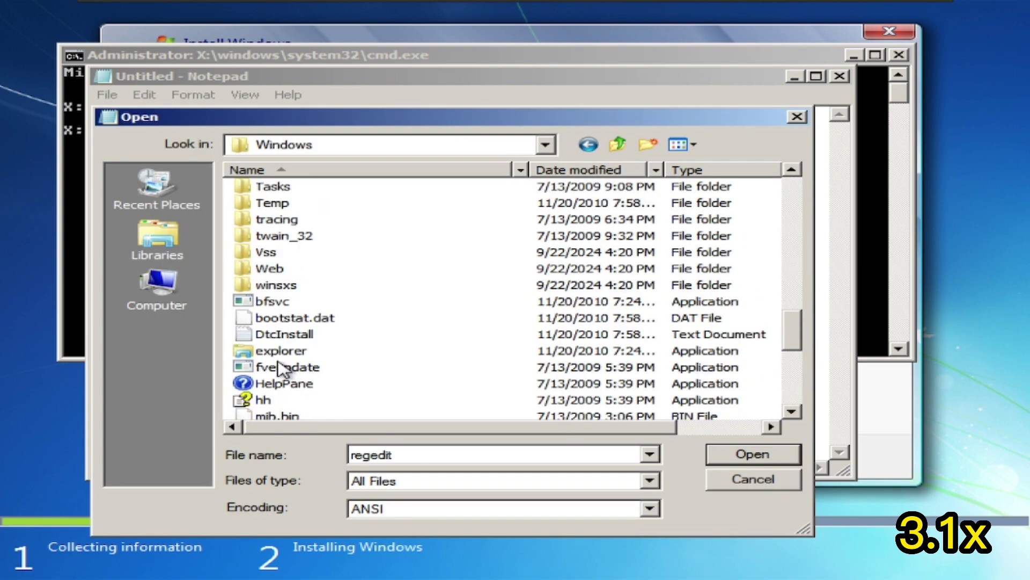
Launch explorer.exe from its context menu in the Open dialog's Windows folder.
right_click(283, 349)
click(300, 150)
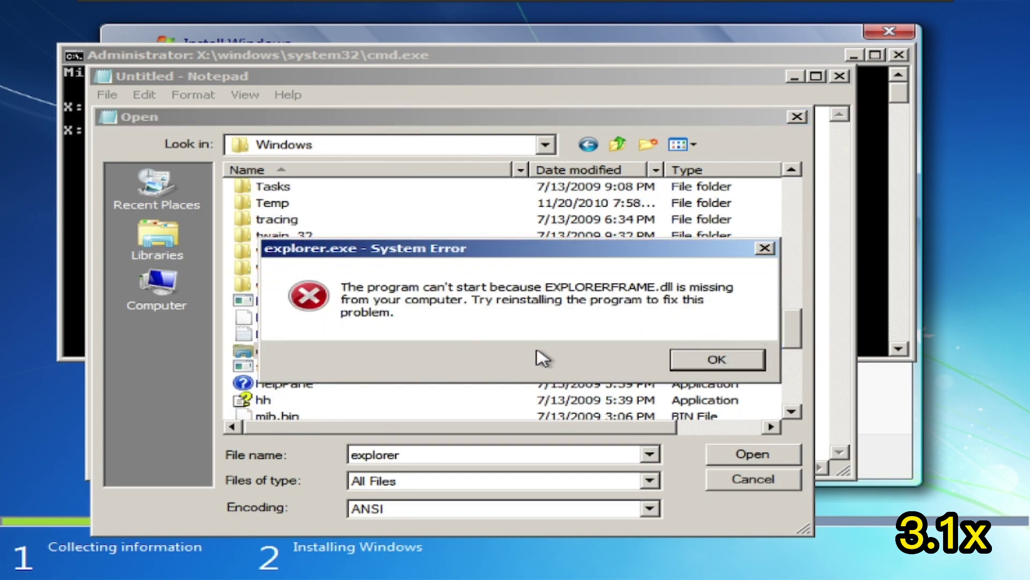
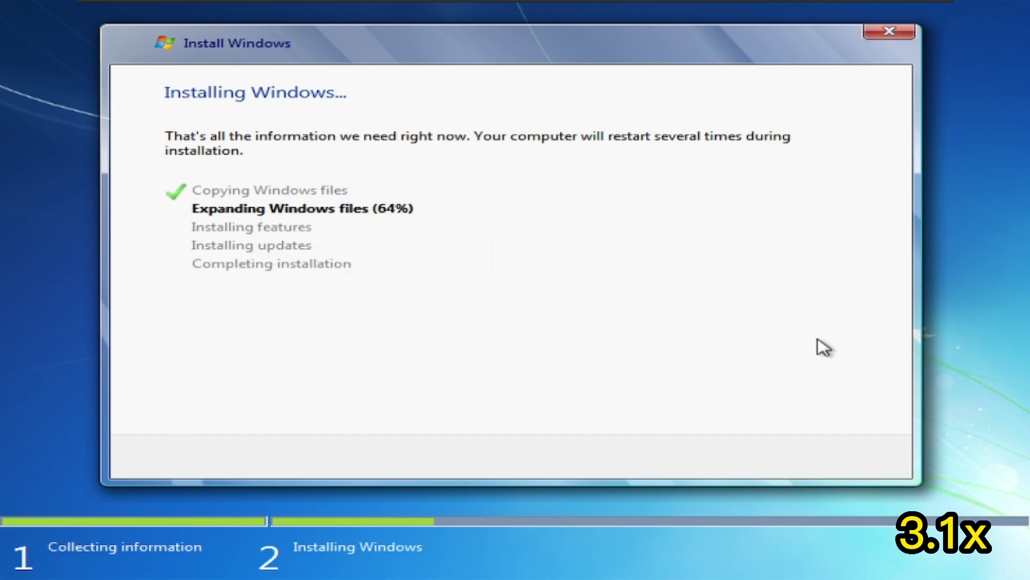
key(shift+F10)
drag(713, 41, 713, 179)
text(c:)
key(Return)
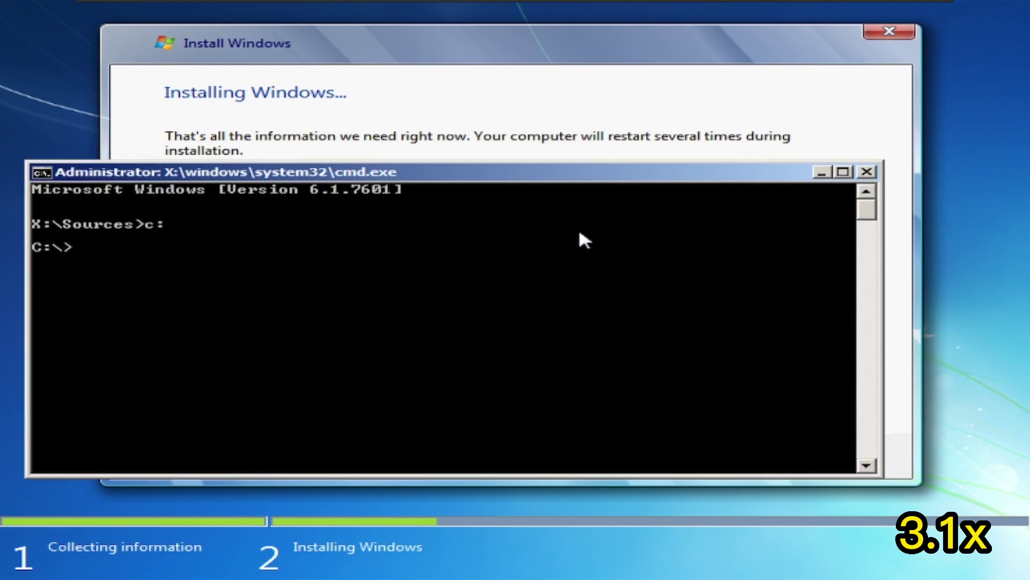
text(cd windows)
key(Return)
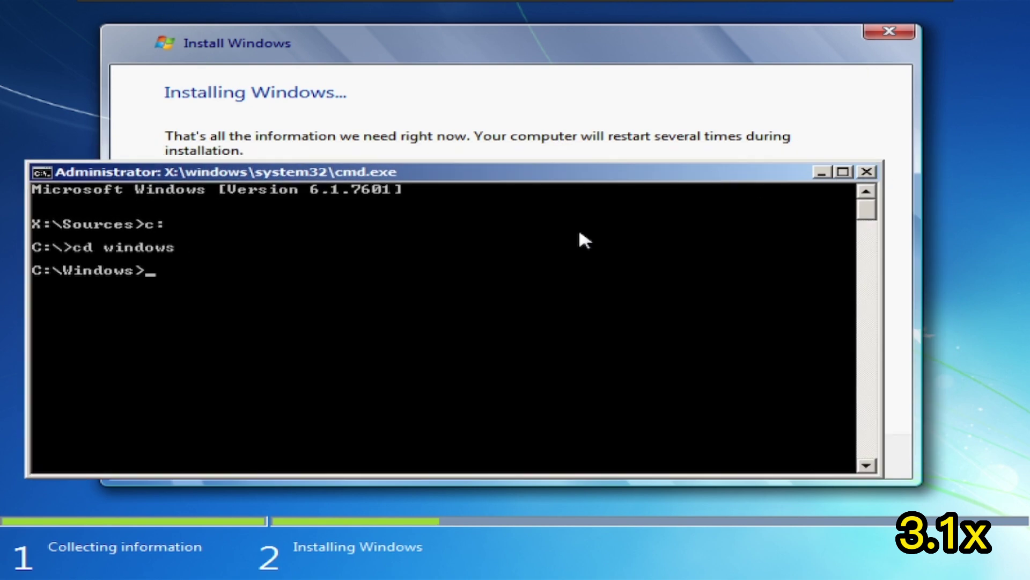
text(explorer)
key(Return)
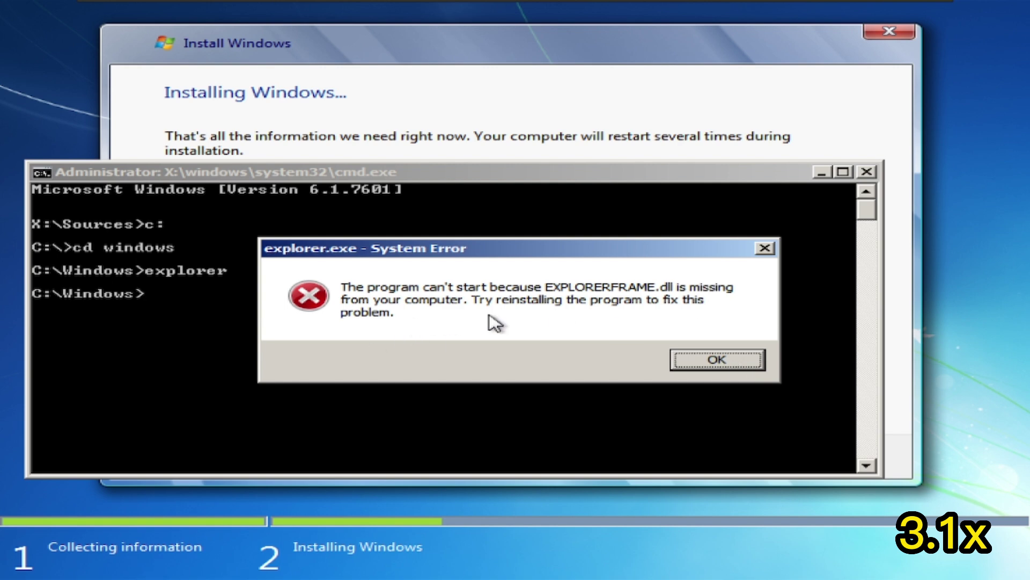
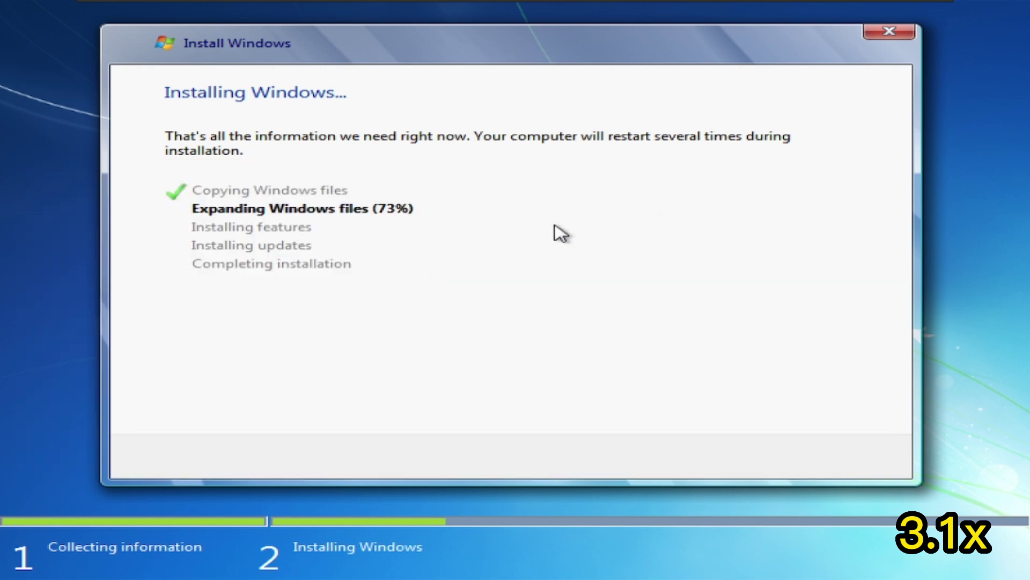
From a setup command prompt, run taskmgr, view all users' processes, then close both windows.
key(shift+F10)
text(taskmgr)
key(Return)
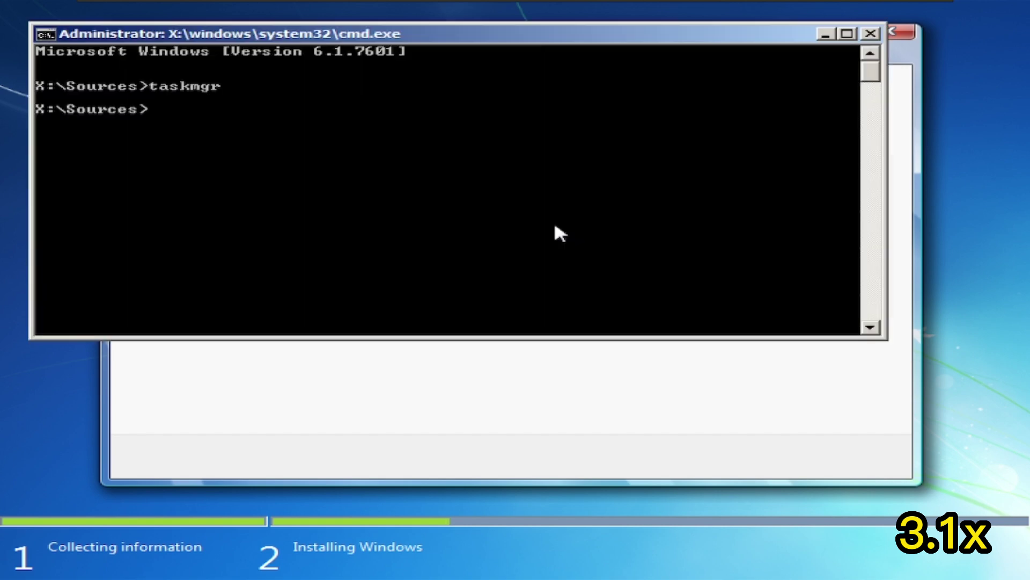
right_click(136, 143)
right_click(132, 134)
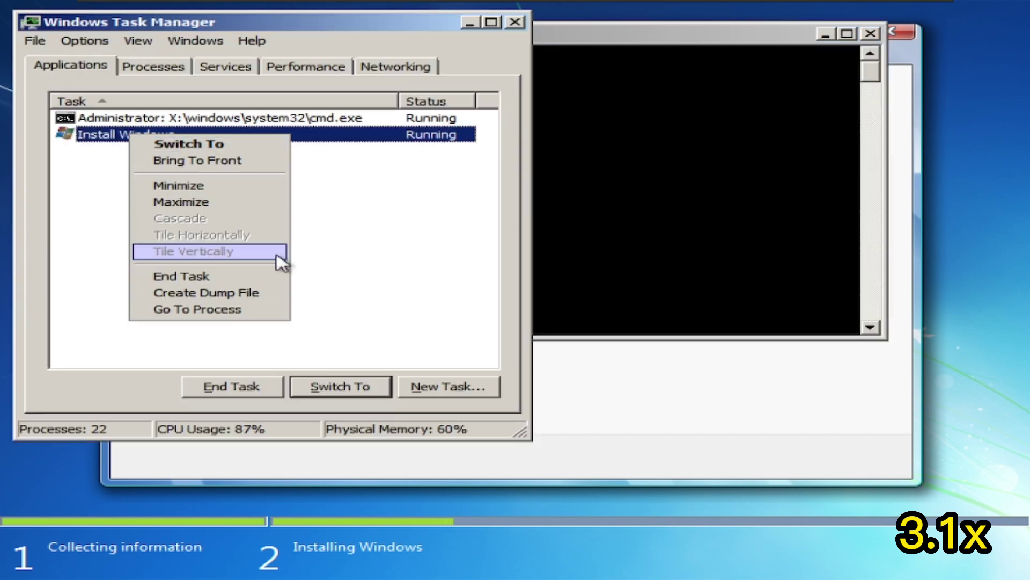
click(155, 66)
click(100, 383)
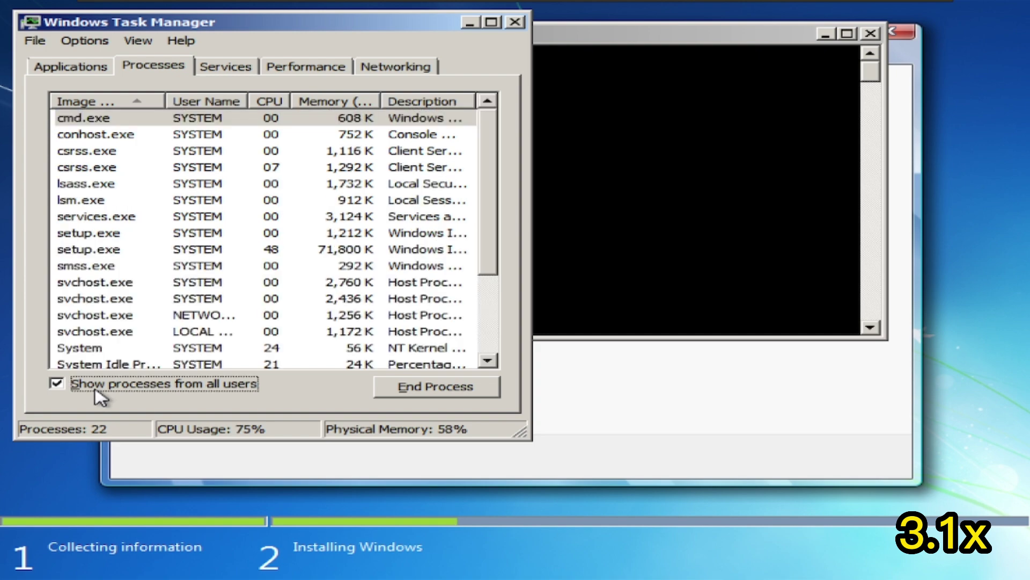
drag(487, 239, 532, 183)
click(515, 22)
click(871, 34)
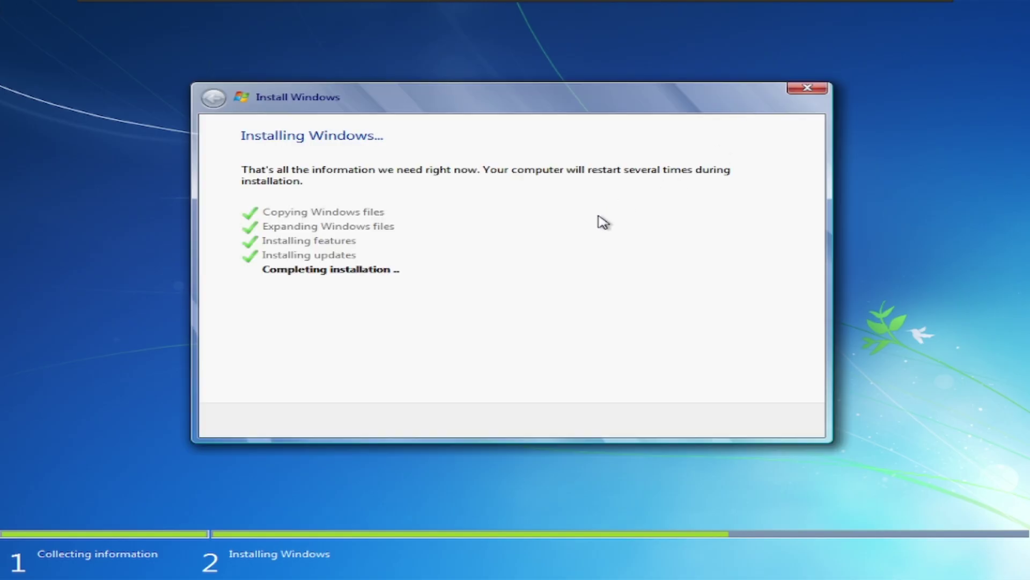
Open another command prompt, type 'not', paste clipboard text, then close it.
mouse_move(621, 1)
key(shift+F10)
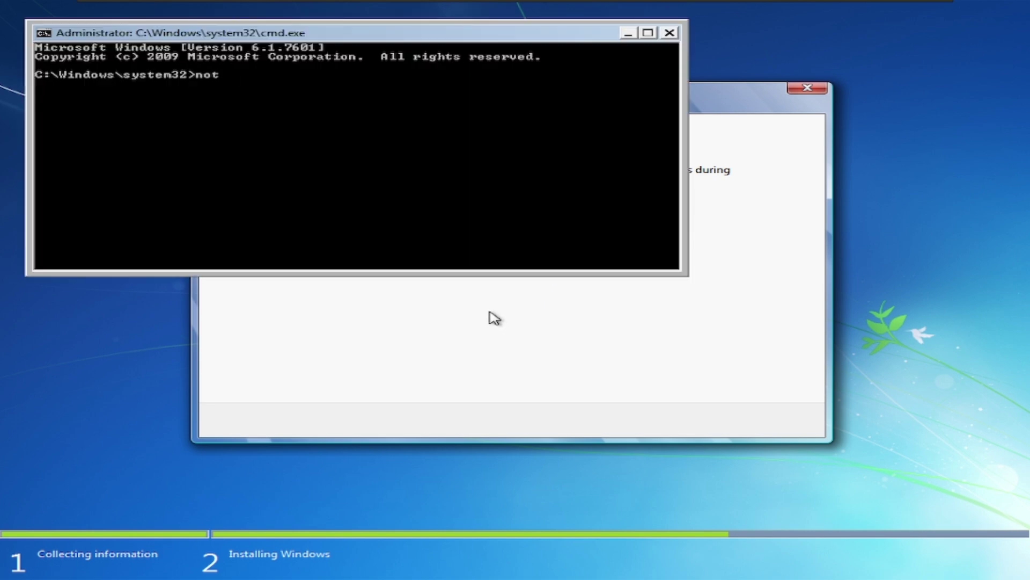
text(not)
right_click(518, 111)
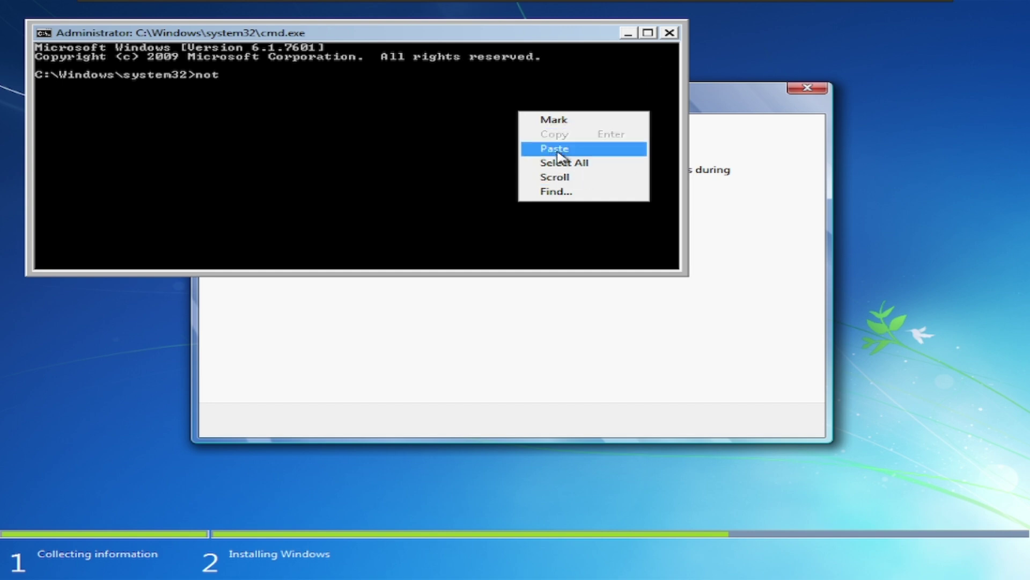
click(555, 148)
click(670, 32)
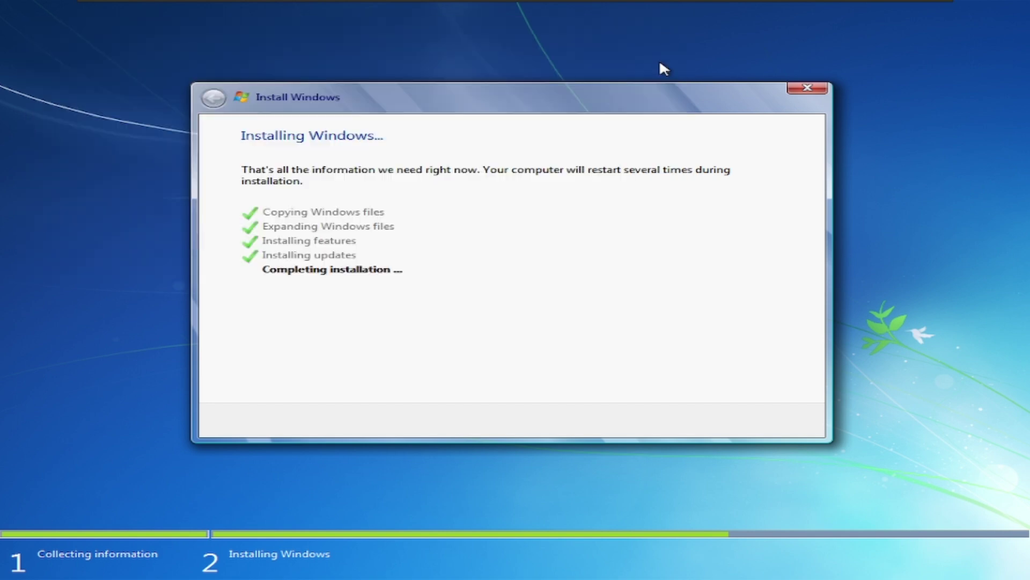
Try cancelling the installation, dismiss the cannot-cancel warning, then start typing 'expl' in a new prompt.
click(813, 89)
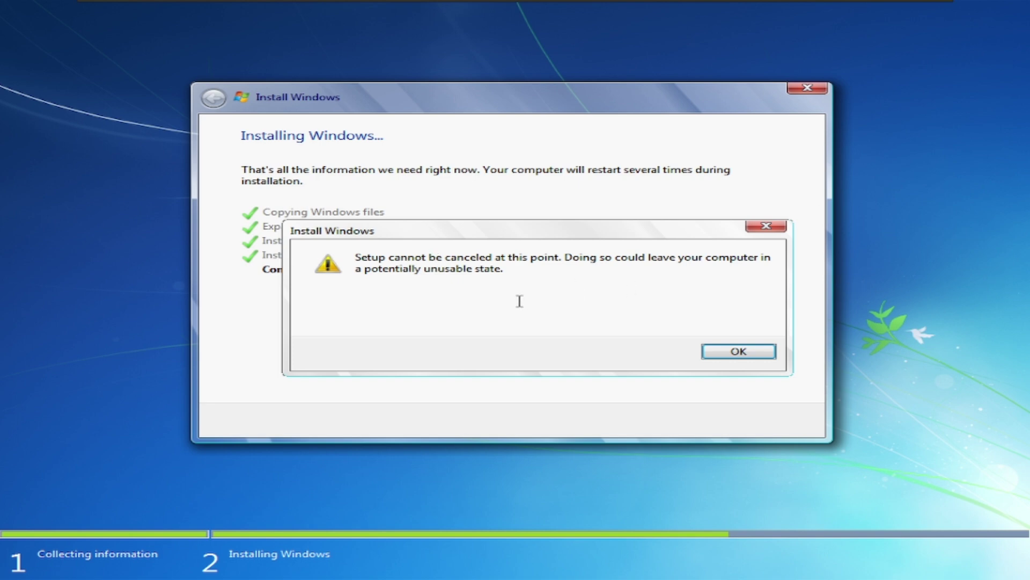
drag(501, 268, 351, 273)
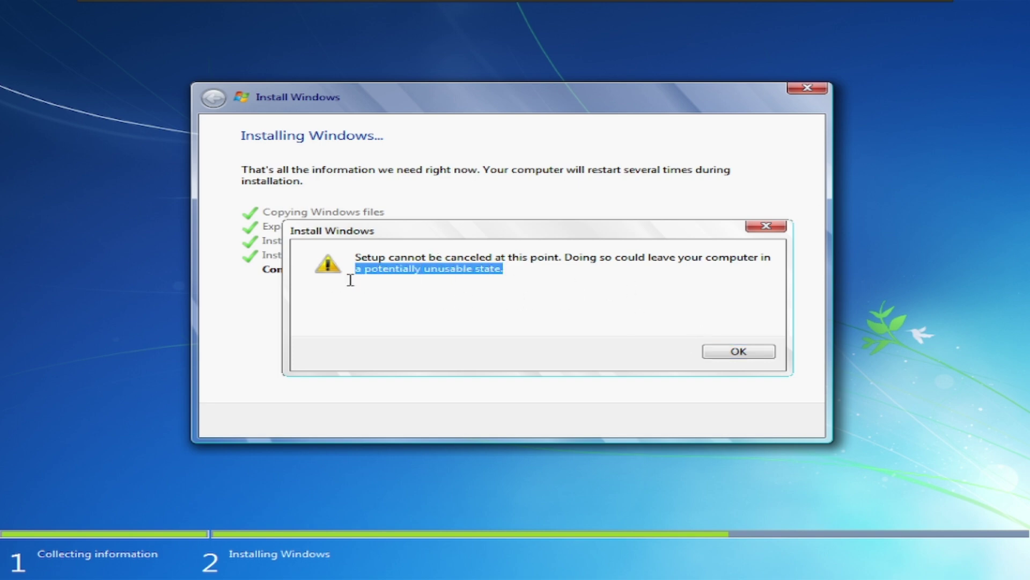
click(466, 269)
click(738, 352)
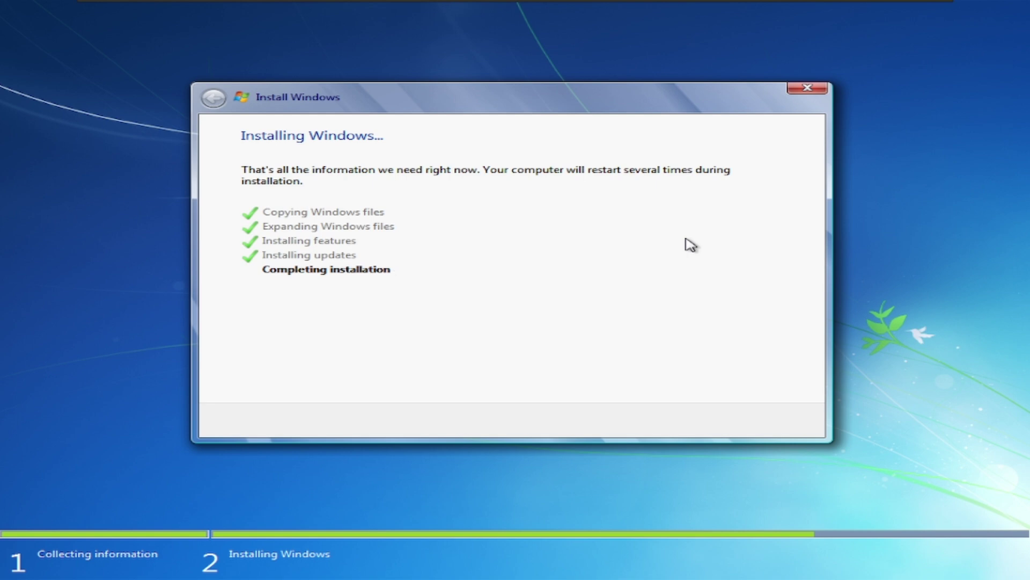
key(shift+F10)
text(expl)
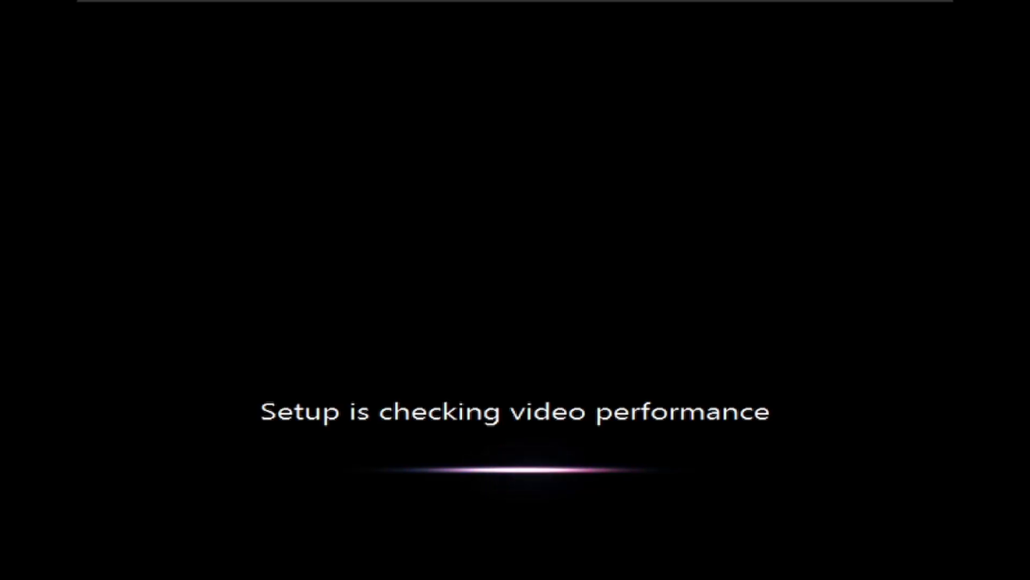
Run explorer from a Shift+F10 command prompt to load the desktop shell.
key(shift+F10)
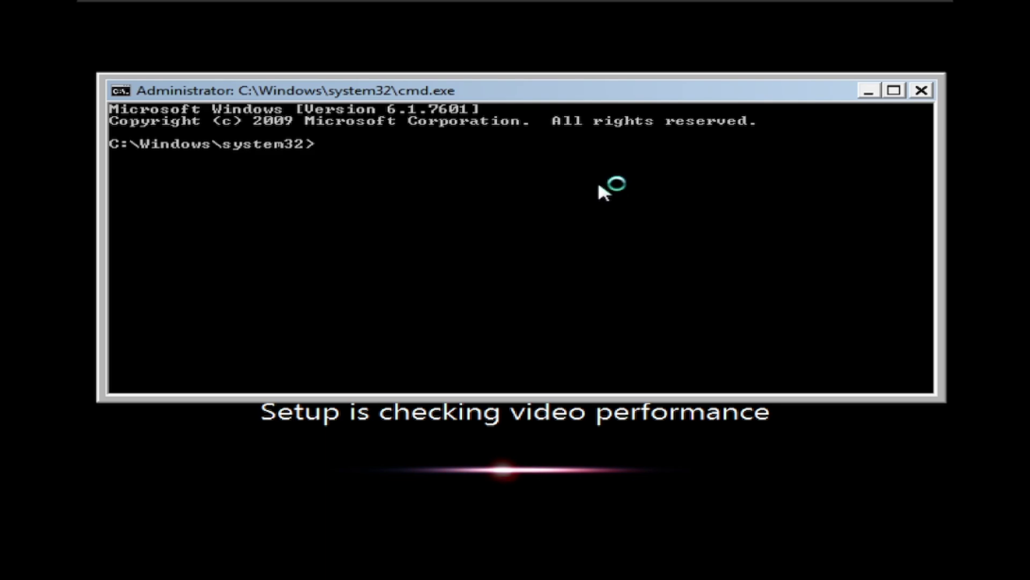
text(explorer)
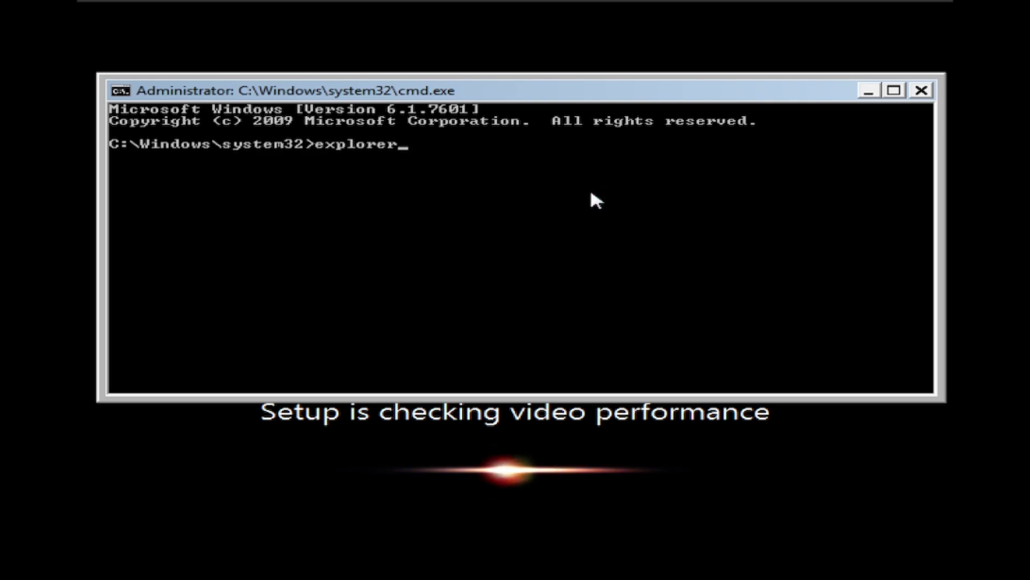
key(Return)
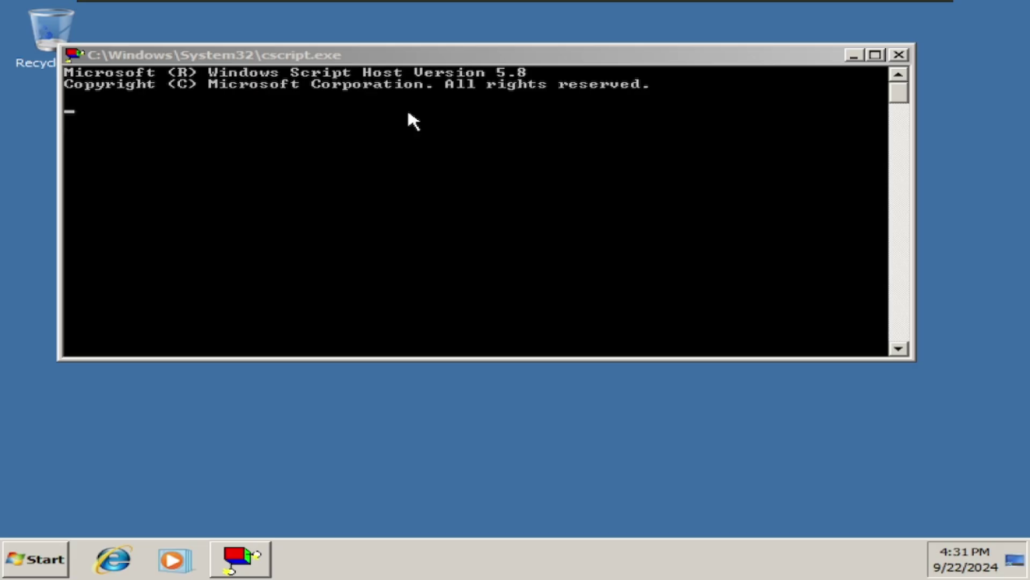
Close the cscript console, choose Home network, and close the network location dialog.
click(899, 55)
click(32, 558)
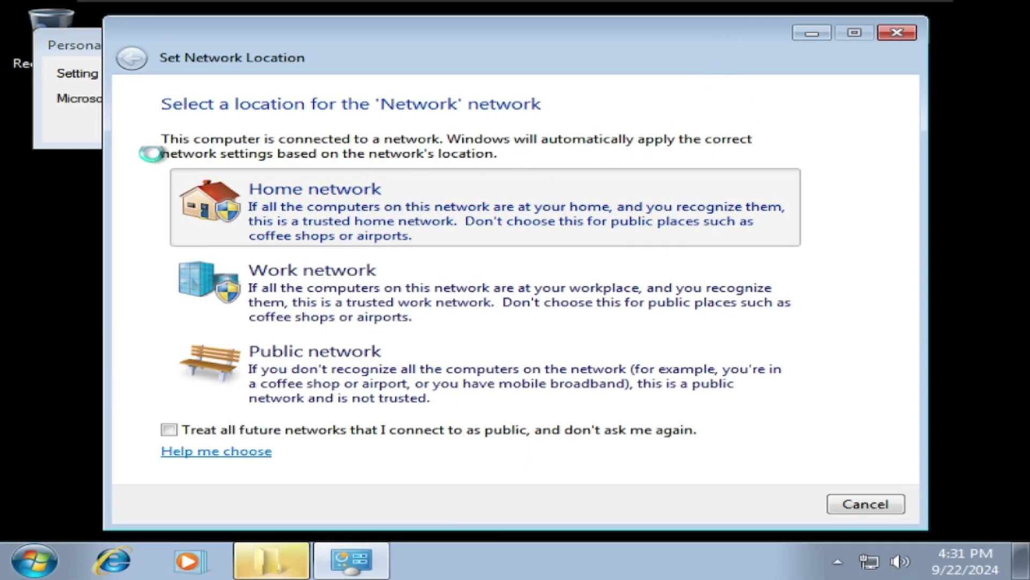
click(374, 214)
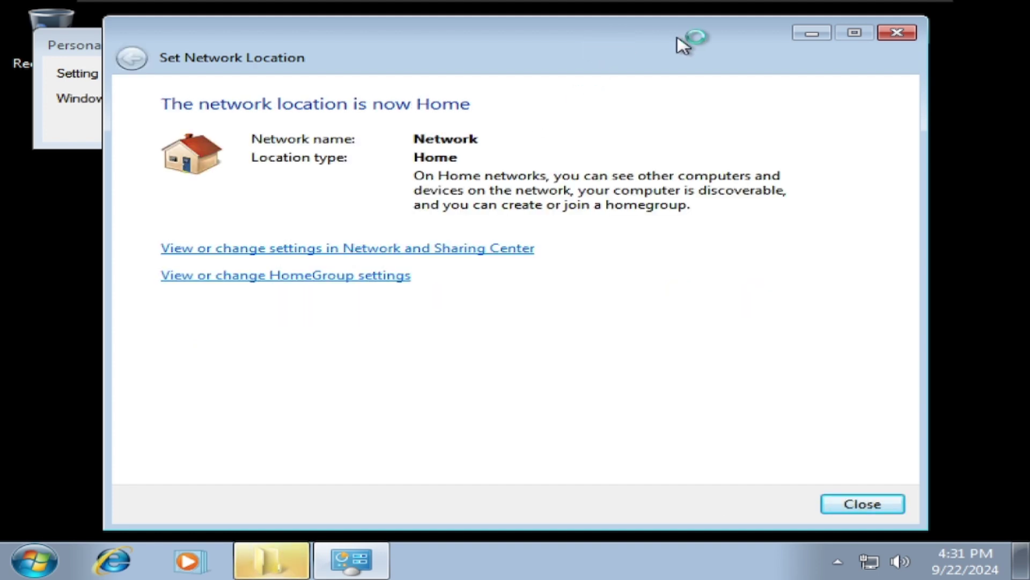
click(890, 35)
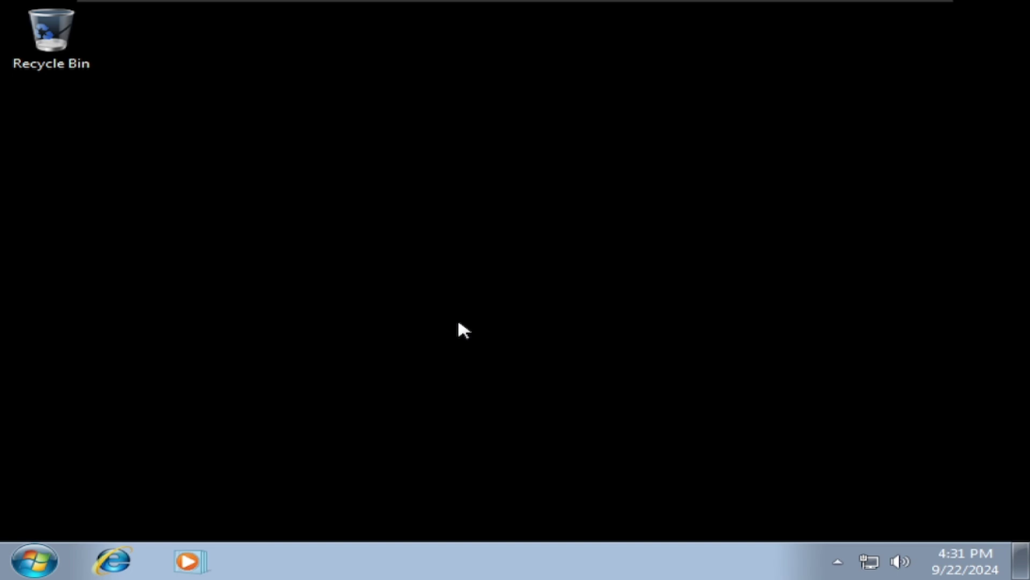
Open and close Task Manager, then log off from the Start menu's shutdown options.
right_click(310, 566)
click(437, 502)
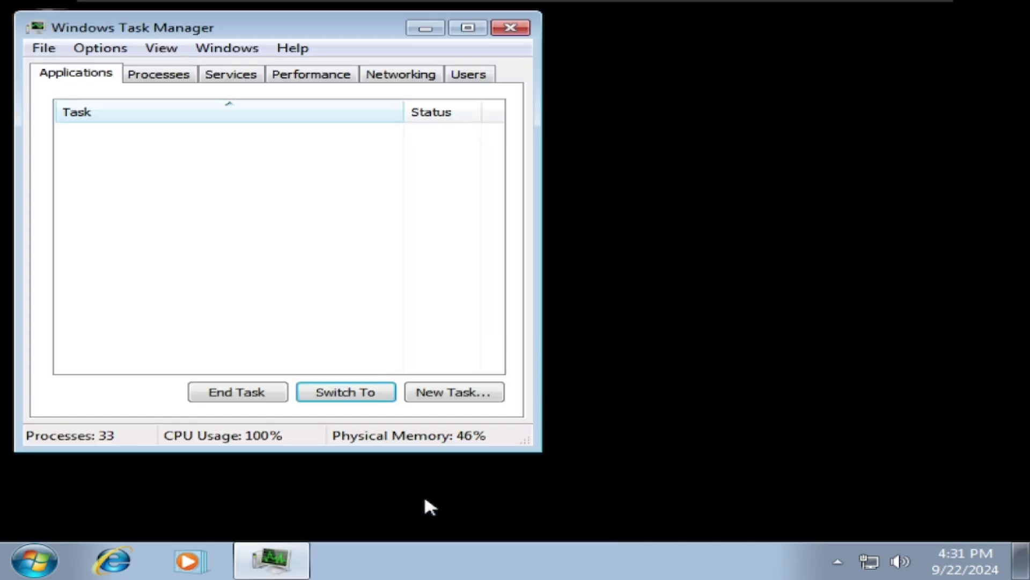
click(526, 32)
click(37, 560)
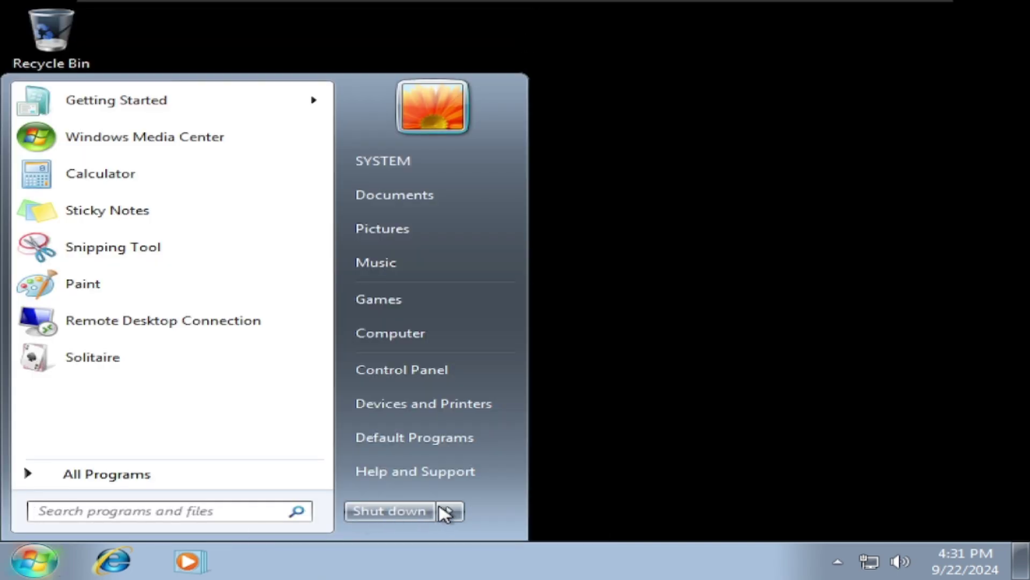
click(448, 510)
click(516, 421)
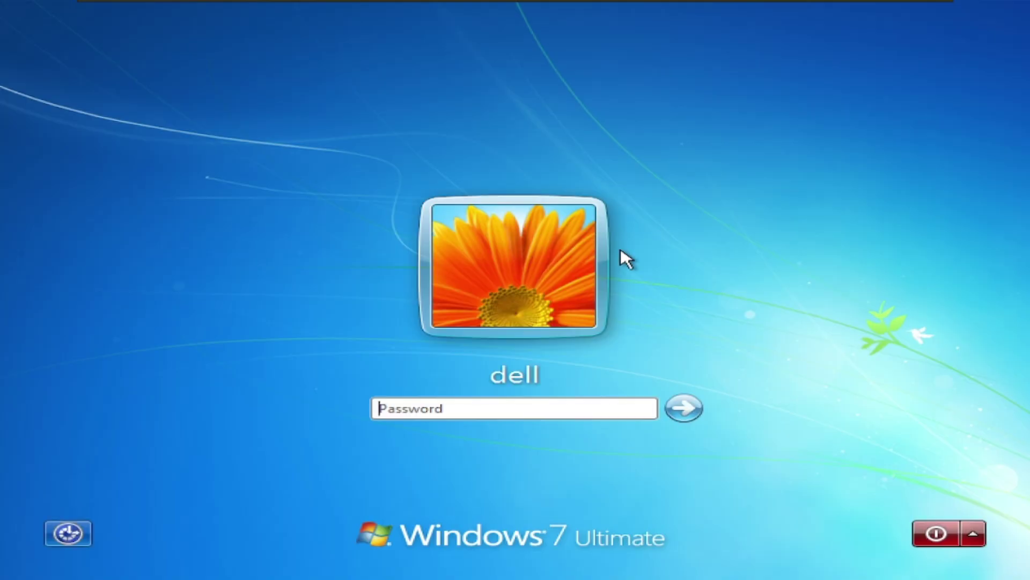
Enter the account password, dismiss the incorrect-password error, and sign in again.
click(684, 409)
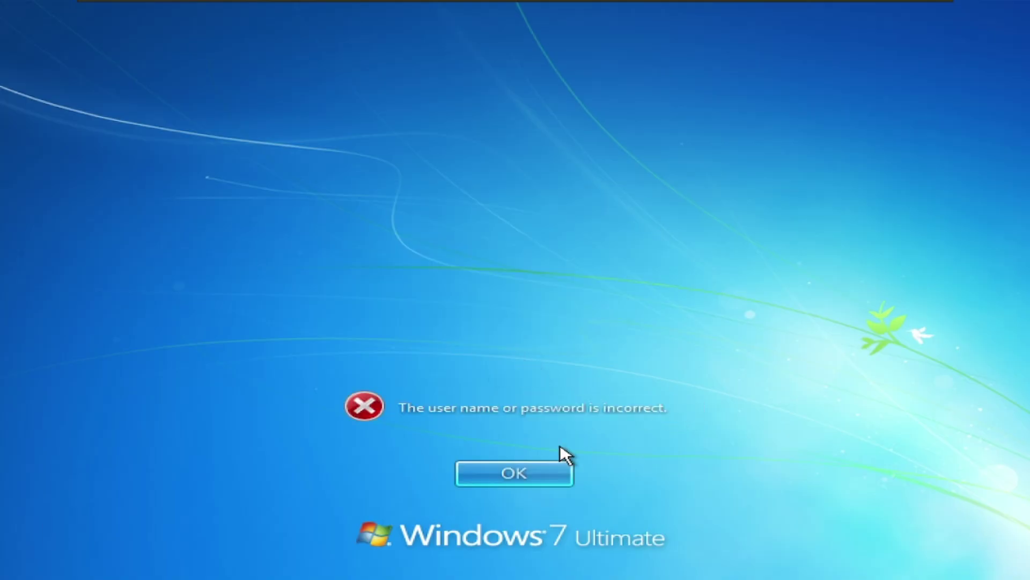
click(538, 466)
click(679, 400)
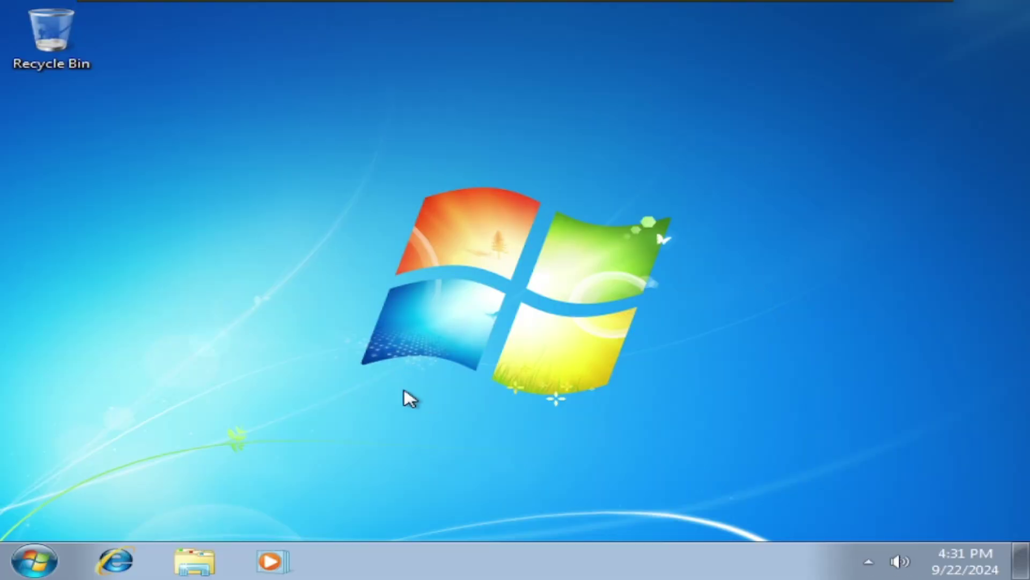
Disconnect the virtual DVD drive and load vmware_tools_w7_x64.iso as its image.
mouse_move(497, 6)
click(213, 10)
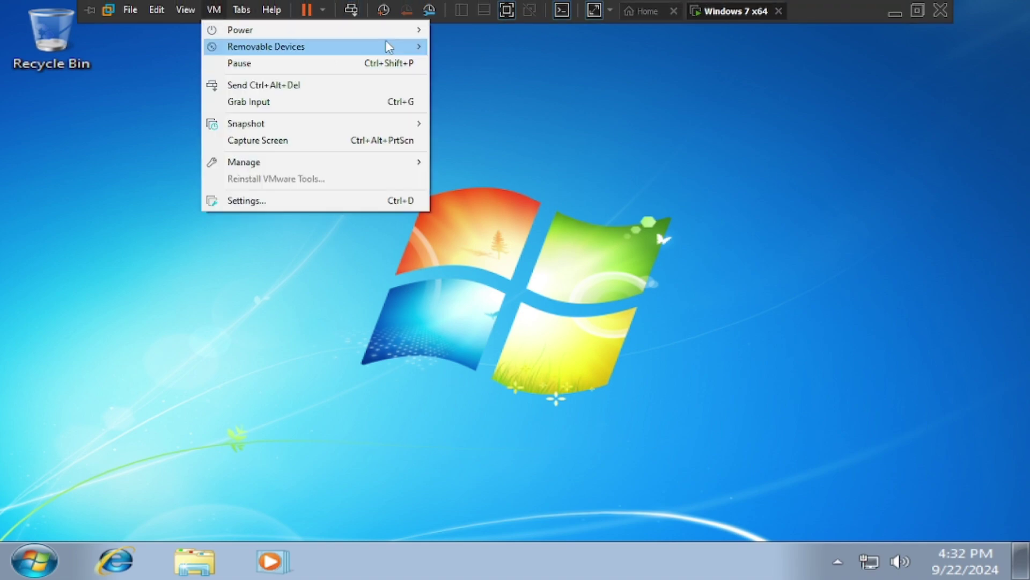
mouse_move(389, 47)
mouse_move(591, 46)
click(681, 46)
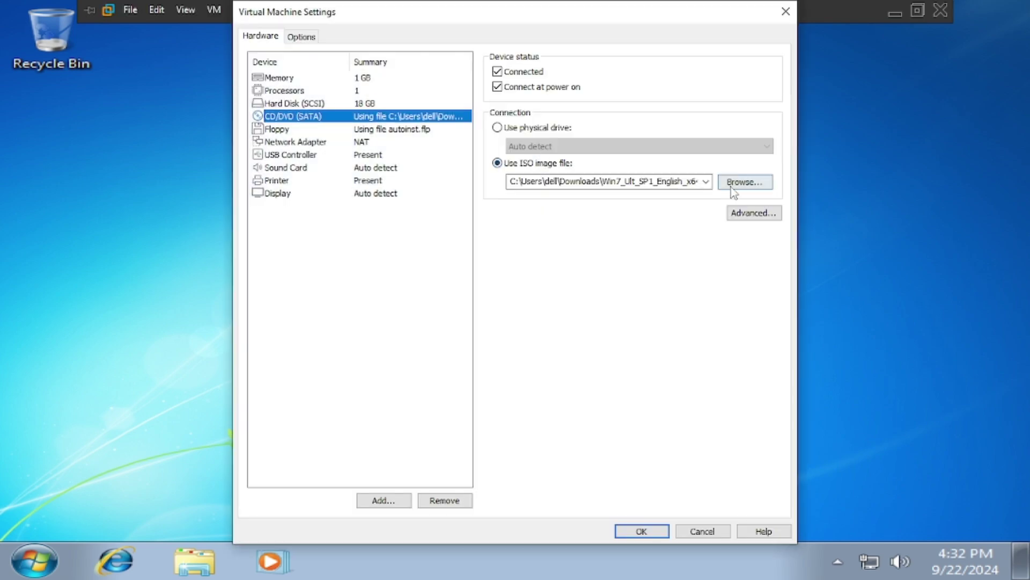
click(706, 181)
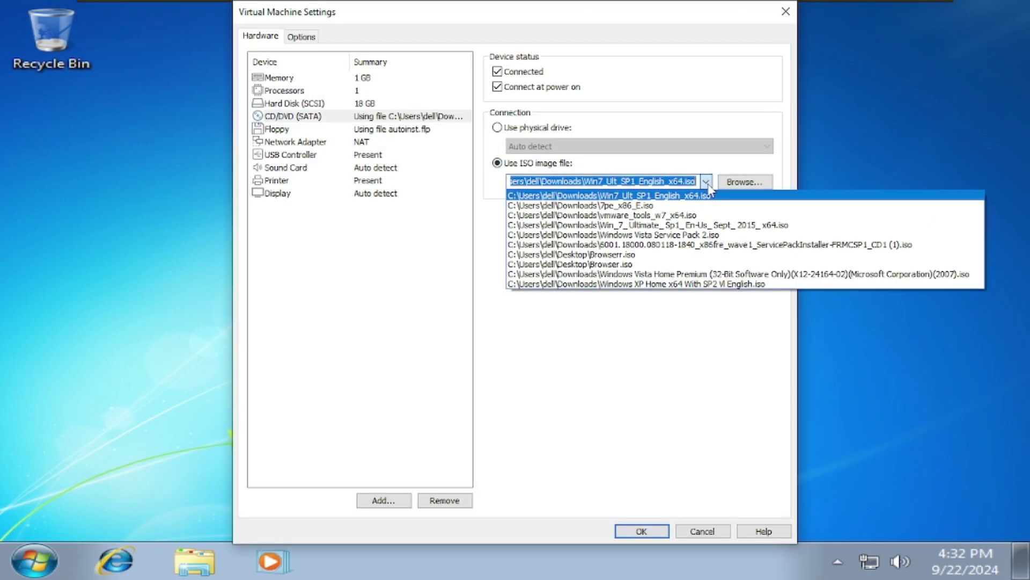
click(681, 221)
click(647, 531)
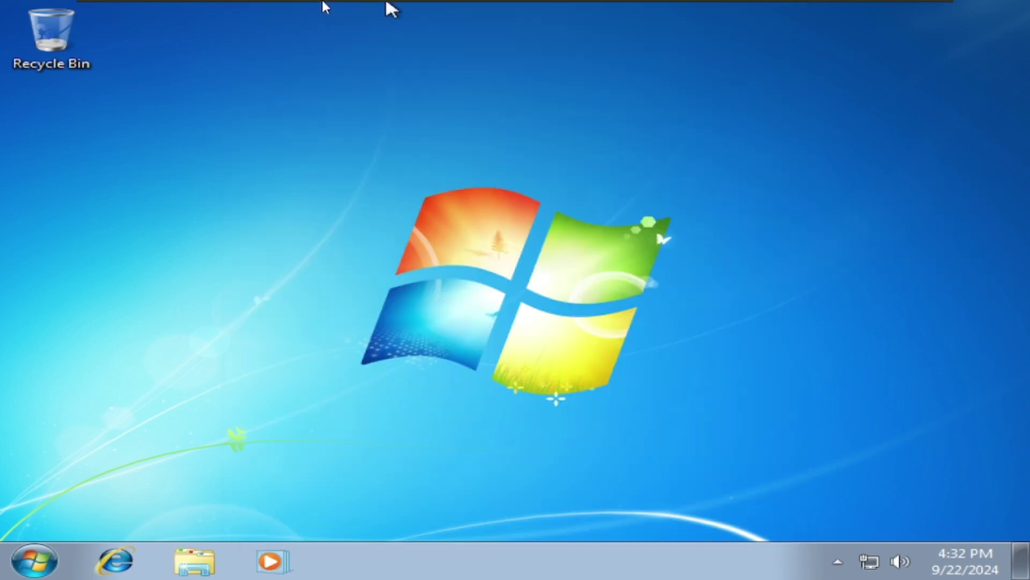
click(221, 12)
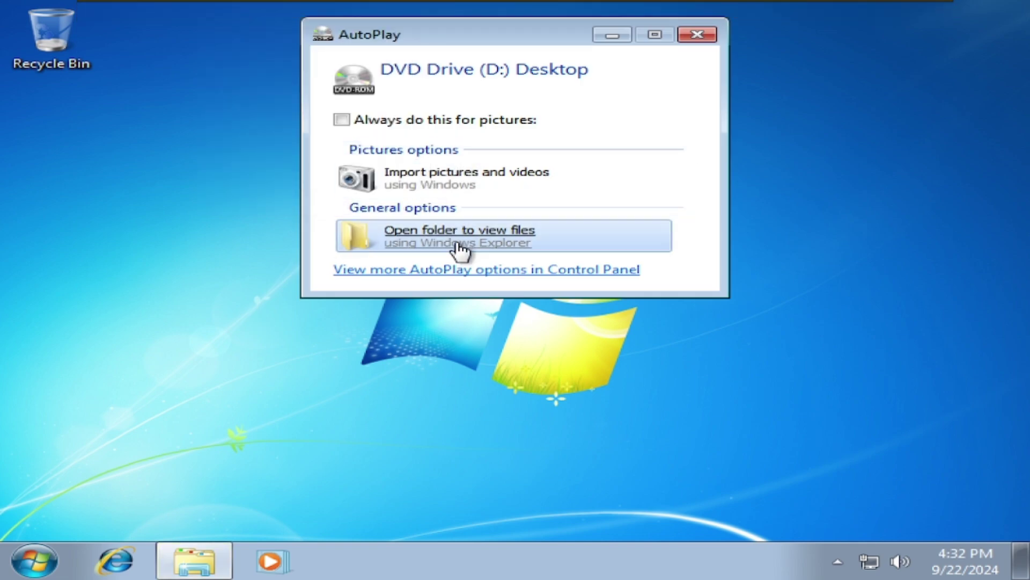
Open the disc and start installing the KB4490628 update package.
click(456, 239)
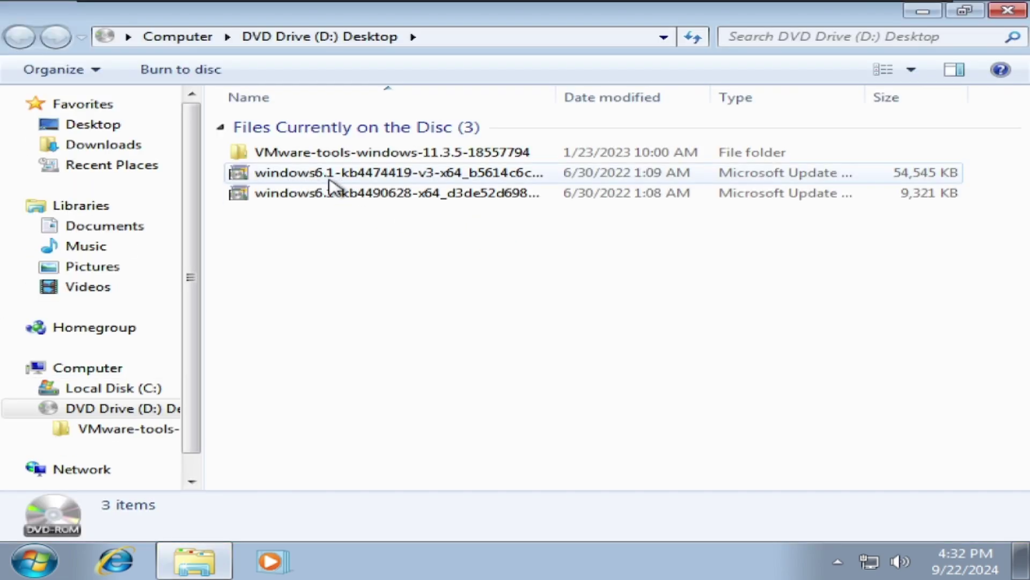
click(344, 194)
double_click(344, 194)
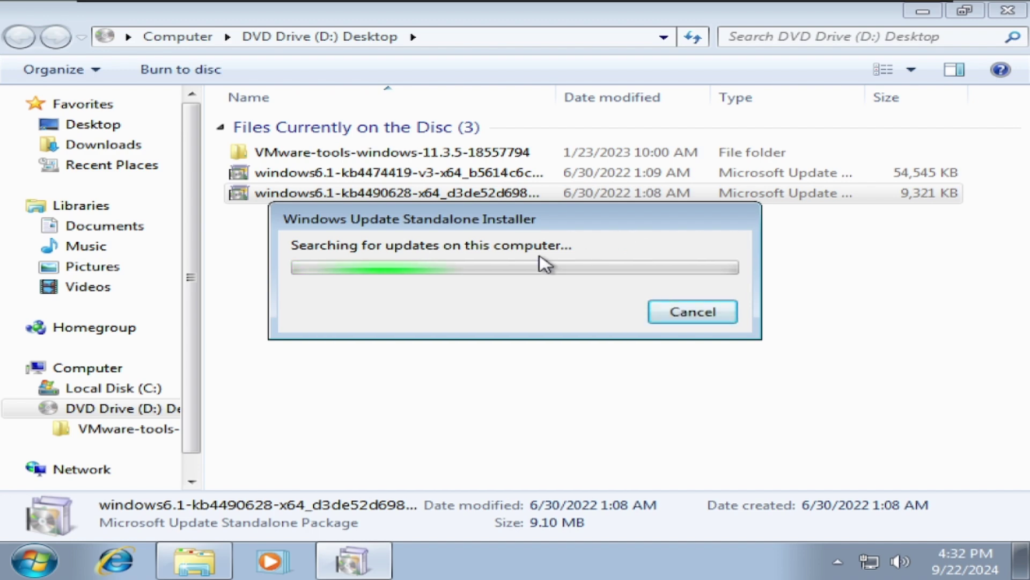
click(588, 353)
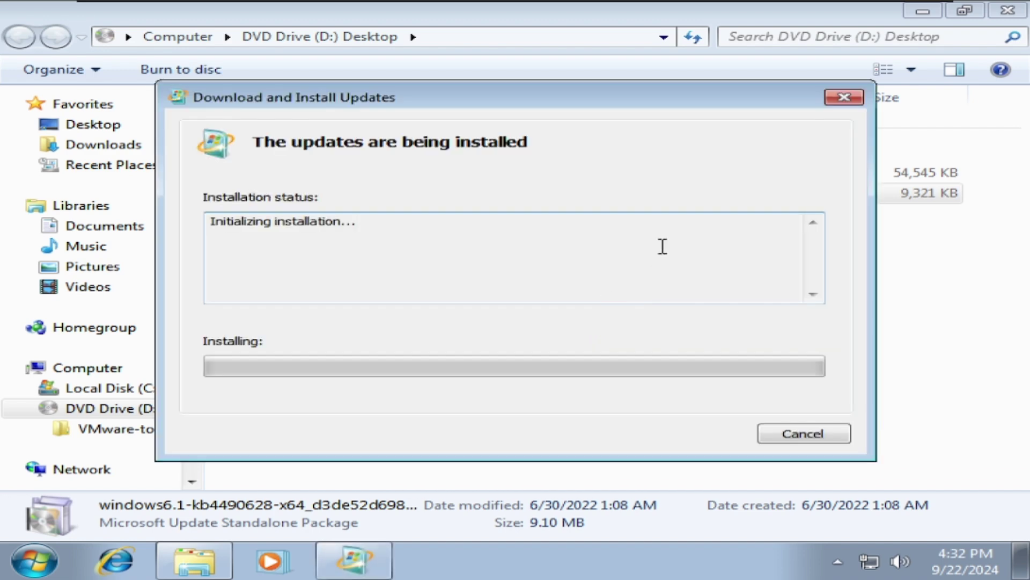
While the update installs, open Calculator, move it, and close it.
key(super)
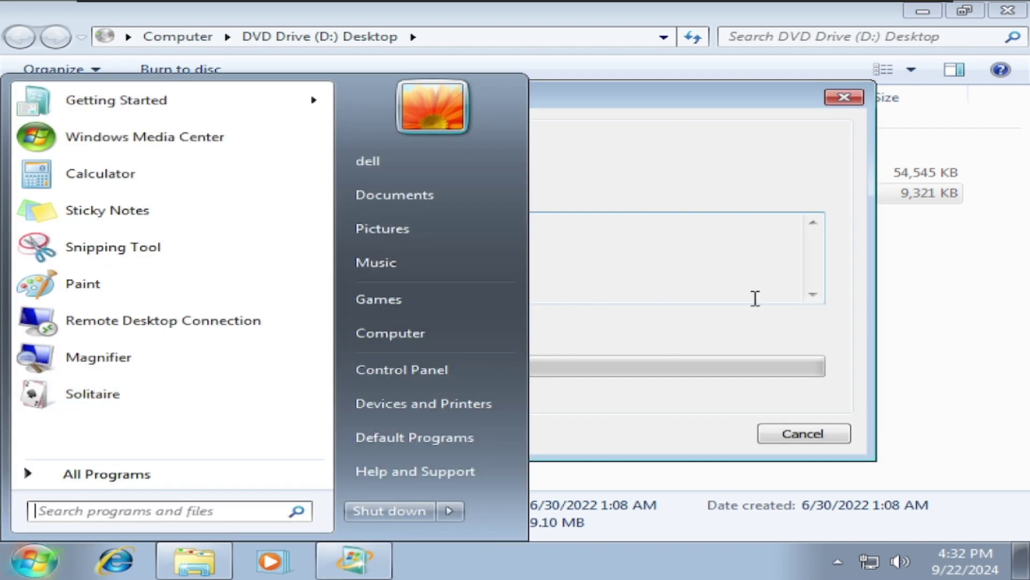
key(super)
key(super)
click(97, 172)
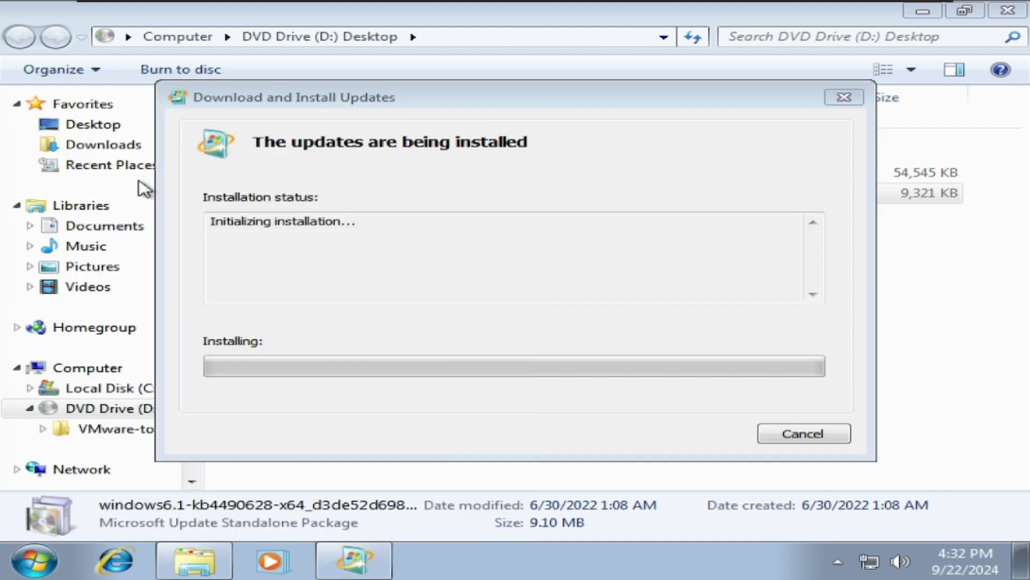
drag(305, 163, 542, 152)
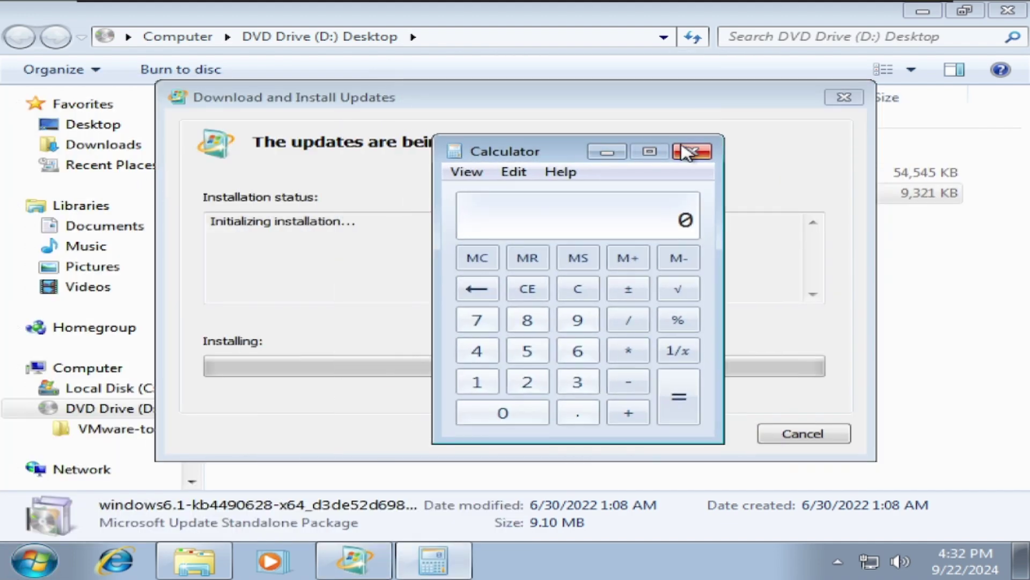
click(690, 152)
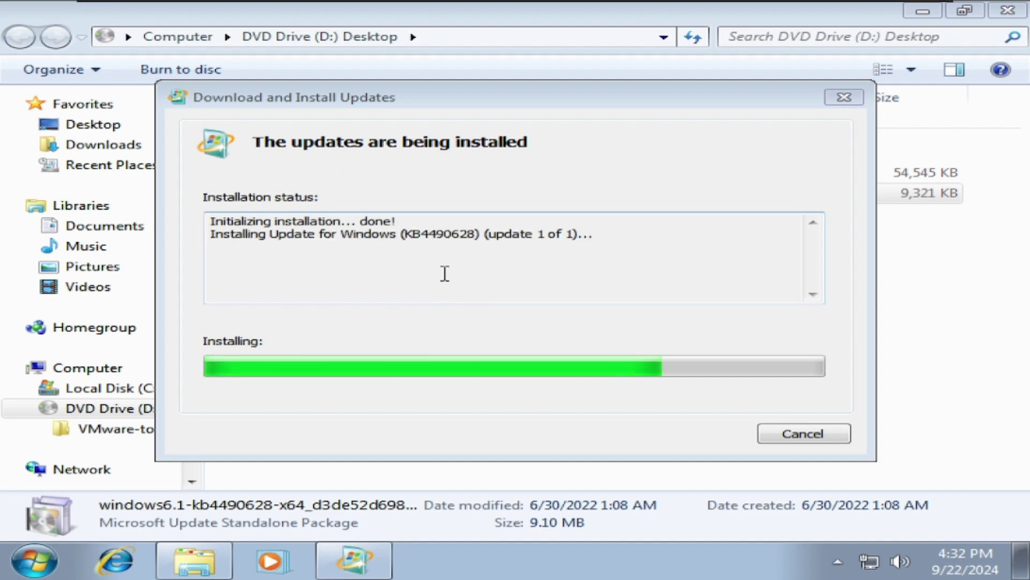
Dismiss the KB4490628 completion notice, launch KB4474419, and cancel its search for updates.
click(830, 436)
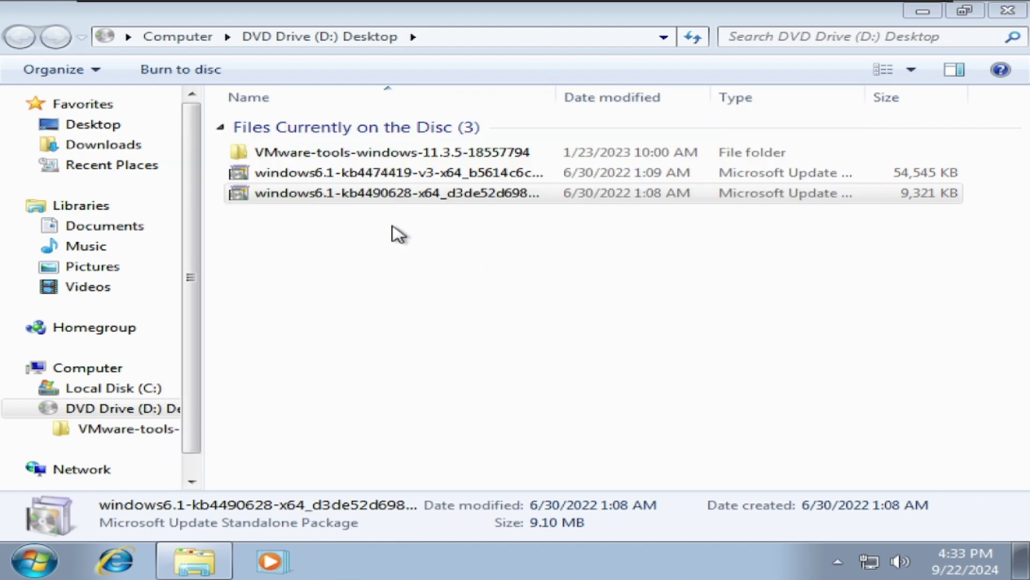
double_click(421, 172)
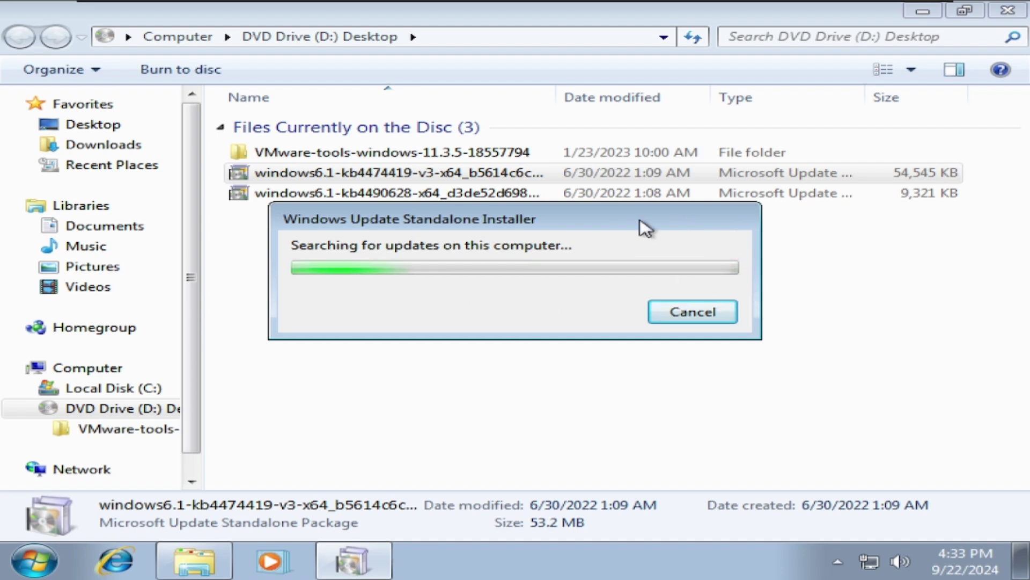
click(34, 561)
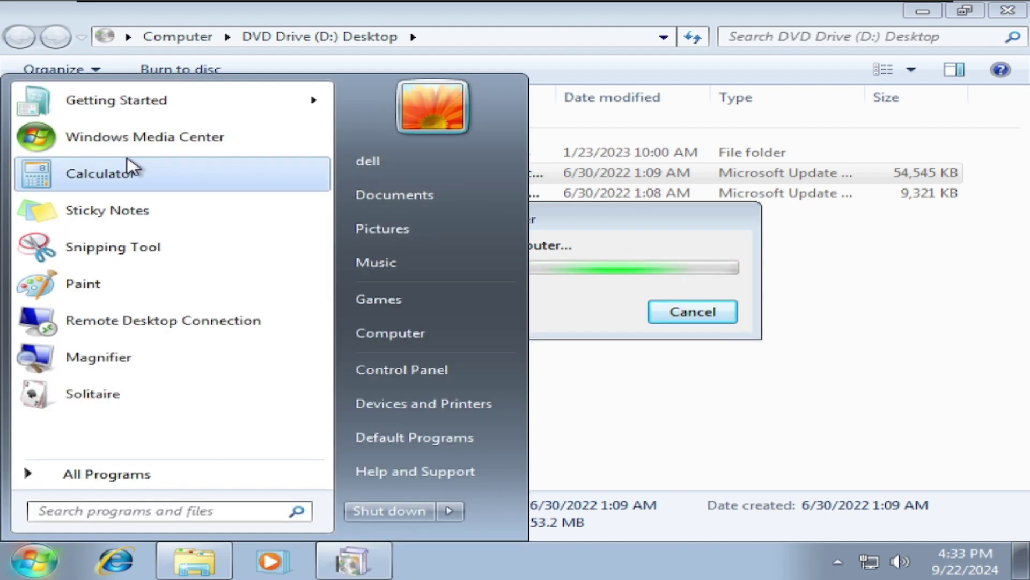
click(607, 253)
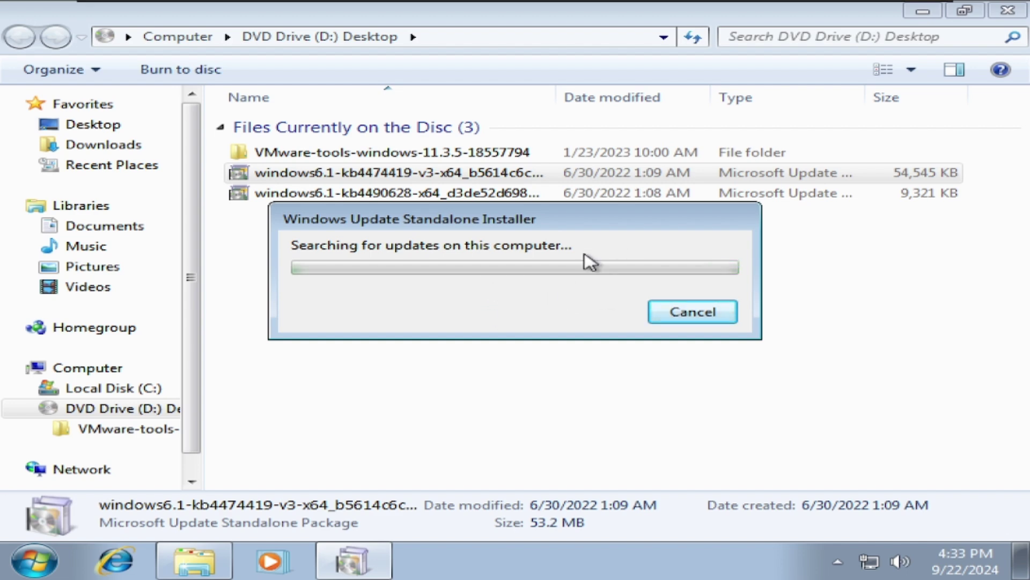
click(693, 312)
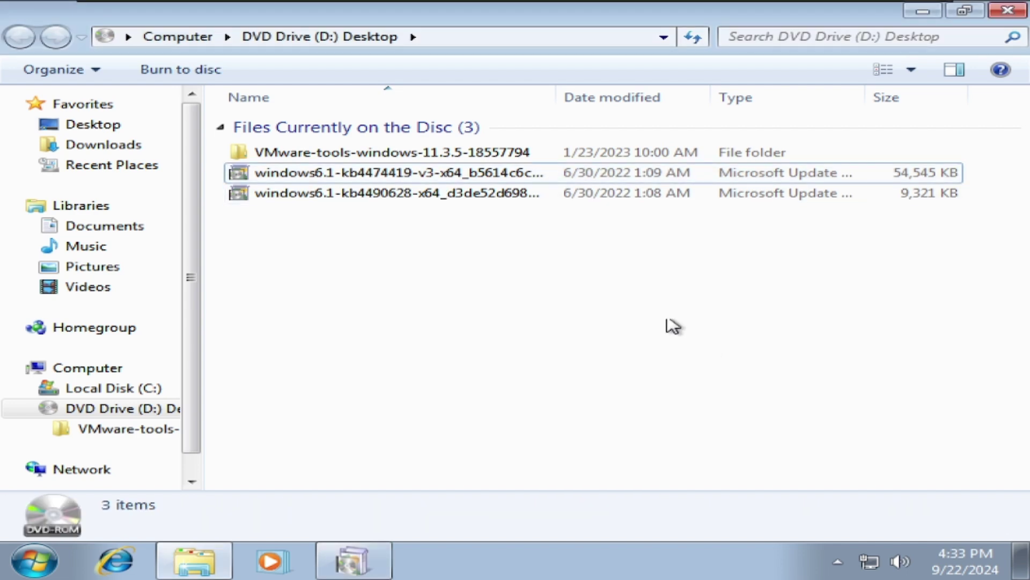
right_click(381, 559)
Dismiss the installer error and run setup64 from the VMware-tools-windows-11.3.5-18557794 folder, approving UAC.
click(375, 554)
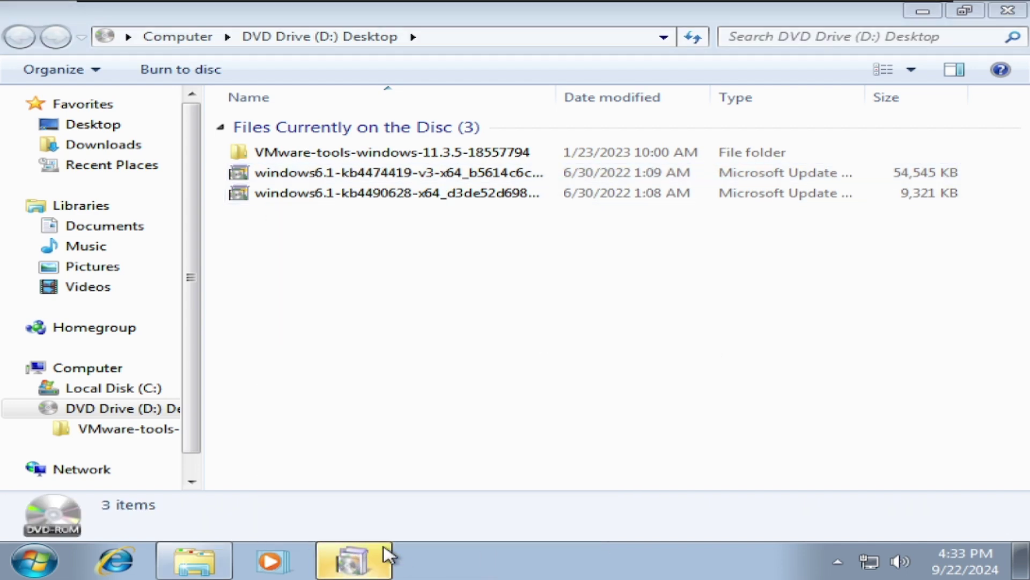
click(665, 359)
double_click(356, 153)
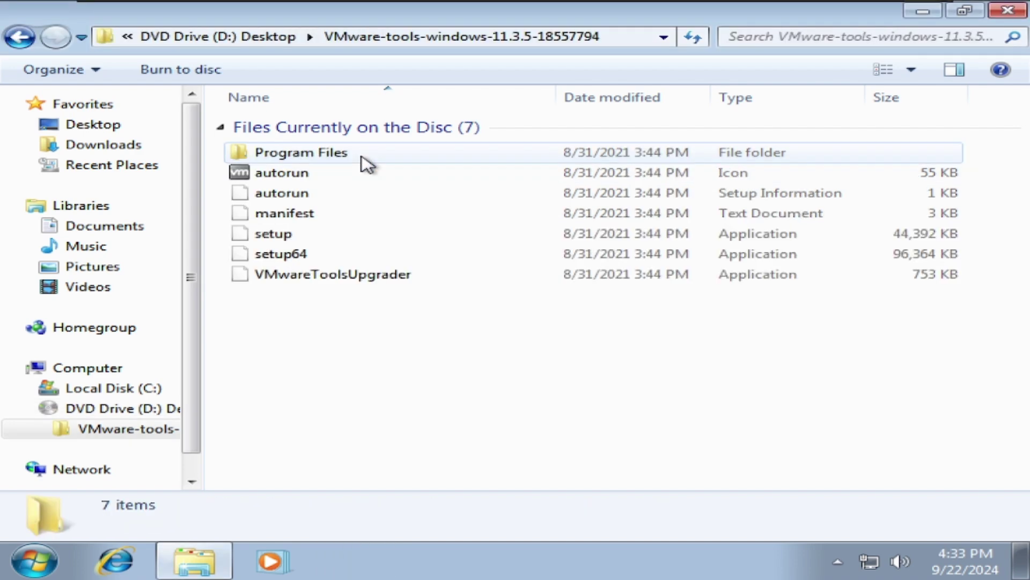
double_click(288, 254)
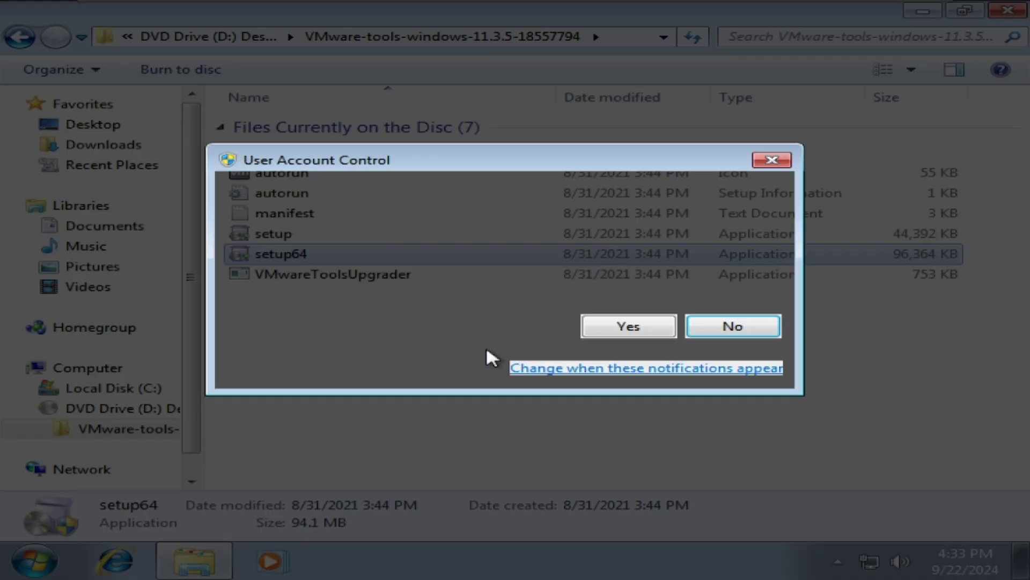
click(633, 328)
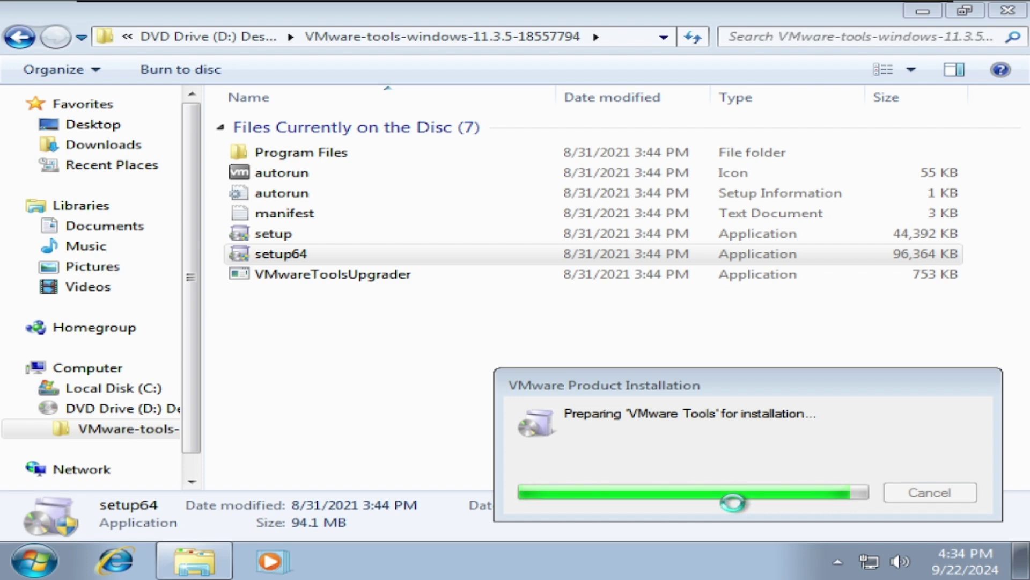
Close the Explorer window and move the VMware Tools progress box to screen centre.
click(392, 341)
click(1008, 10)
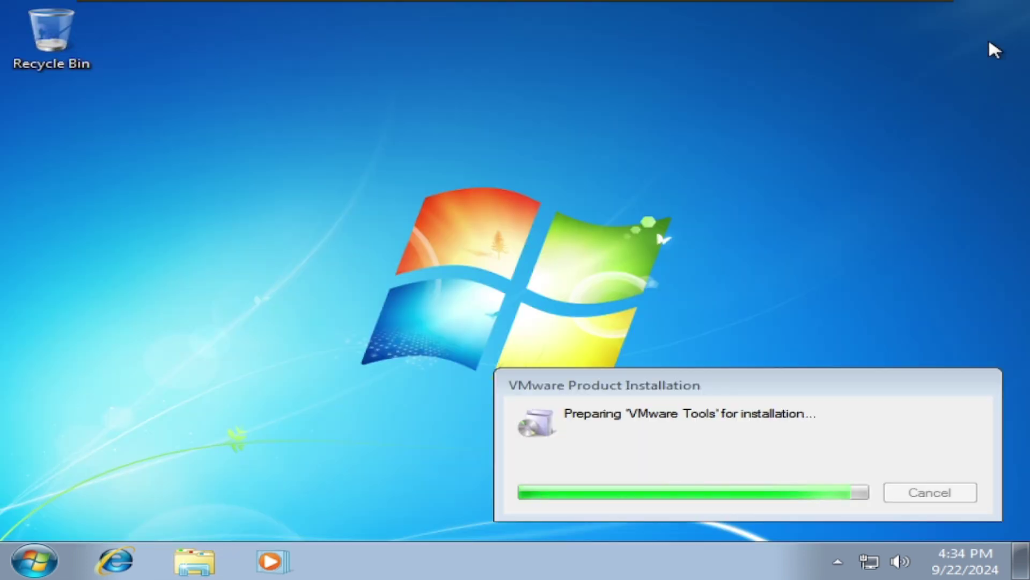
drag(687, 386, 538, 187)
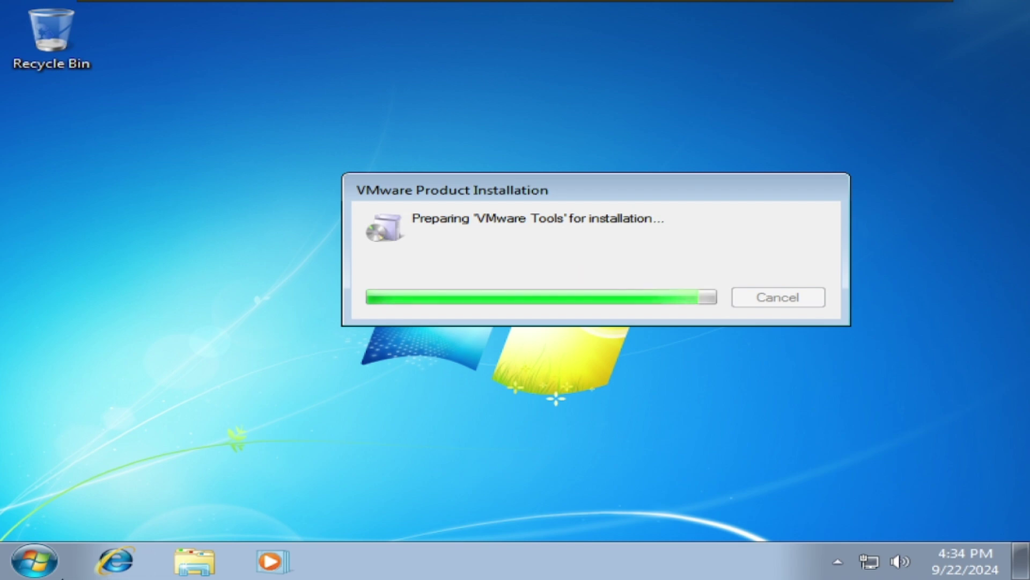
click(38, 561)
click(48, 563)
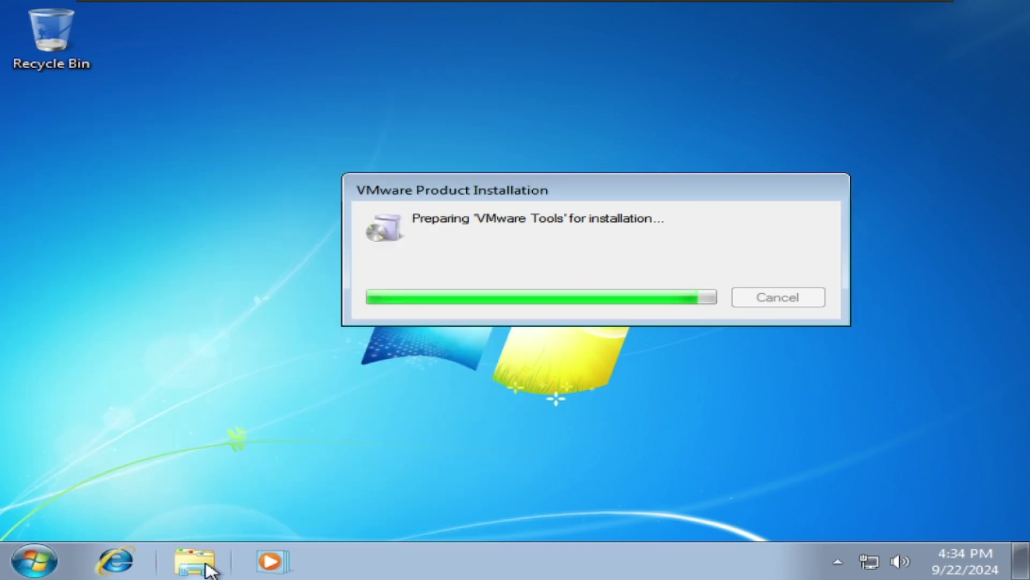
End the unresponsive VMware Product Installation task with End Now, then close Task Manager.
right_click(392, 563)
click(432, 492)
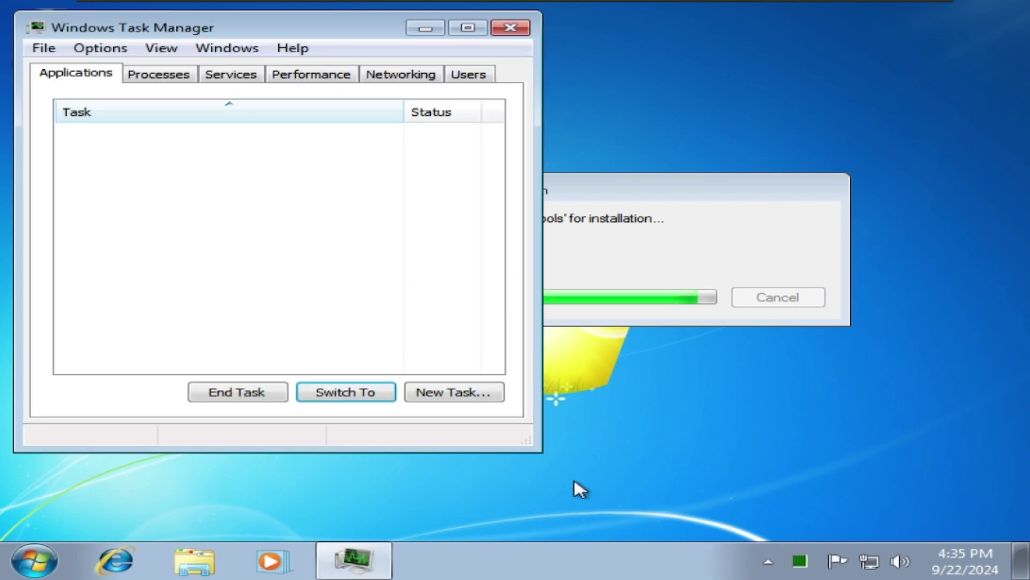
click(236, 246)
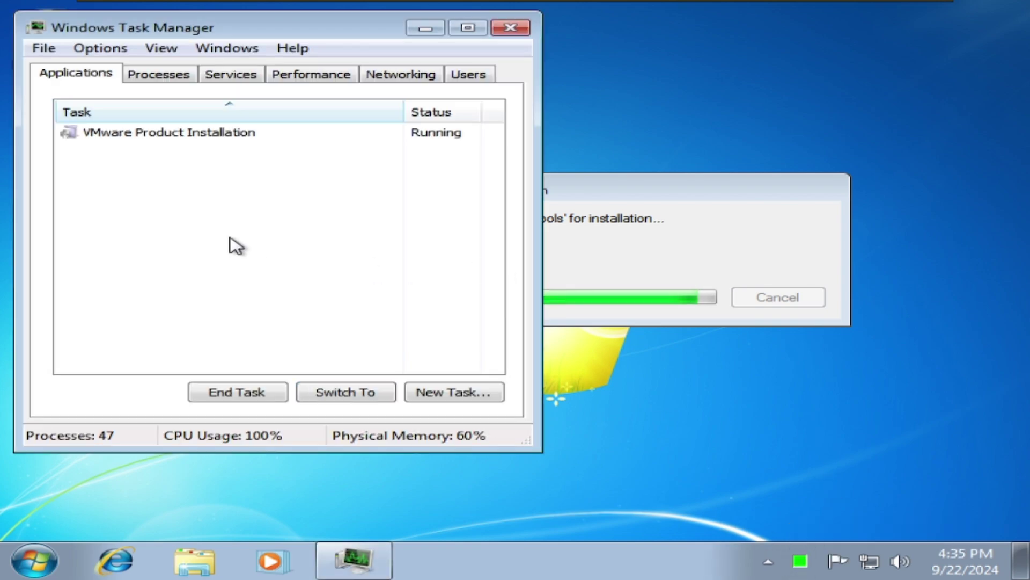
click(239, 138)
click(265, 398)
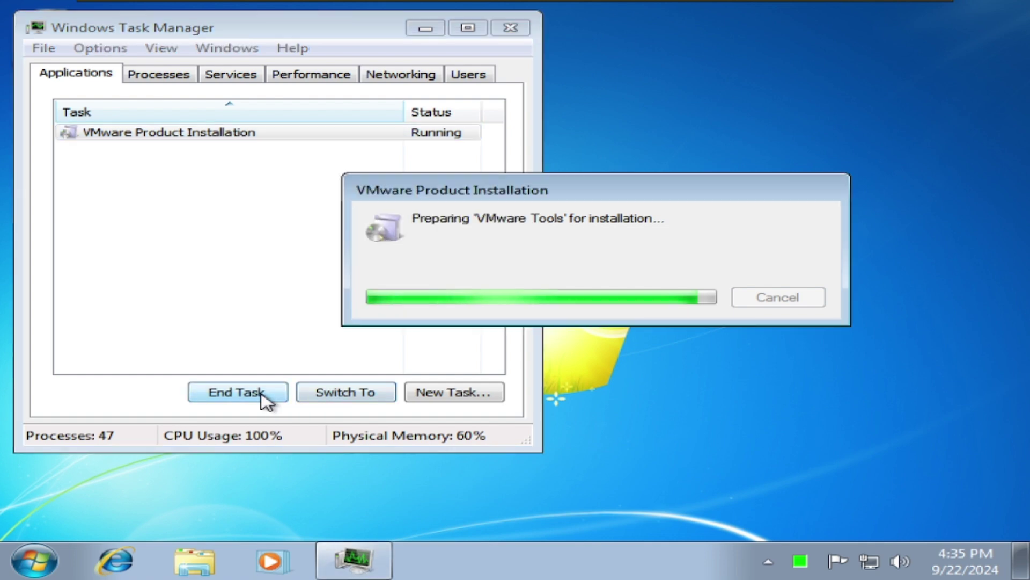
click(211, 134)
click(259, 397)
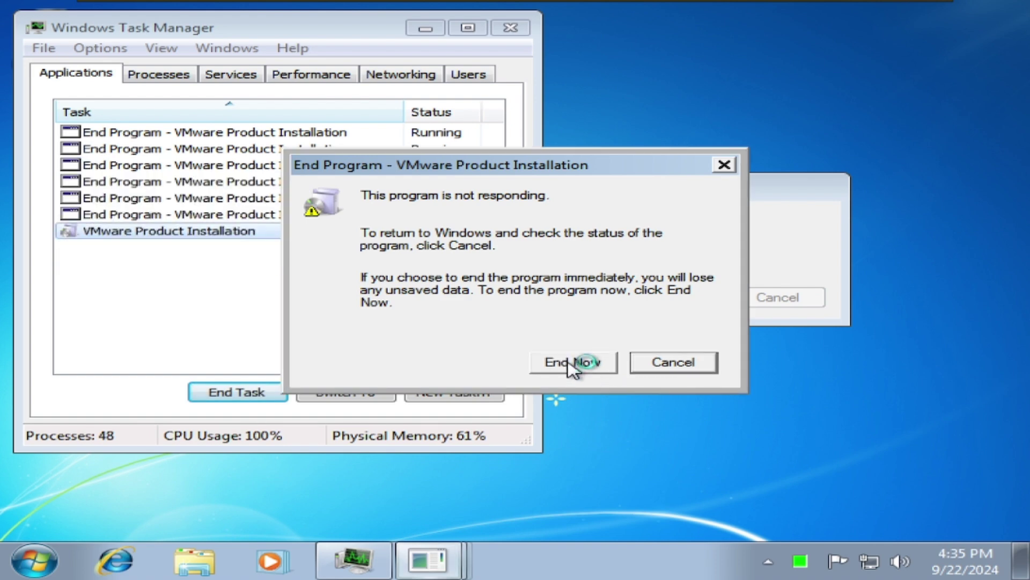
click(572, 365)
click(801, 134)
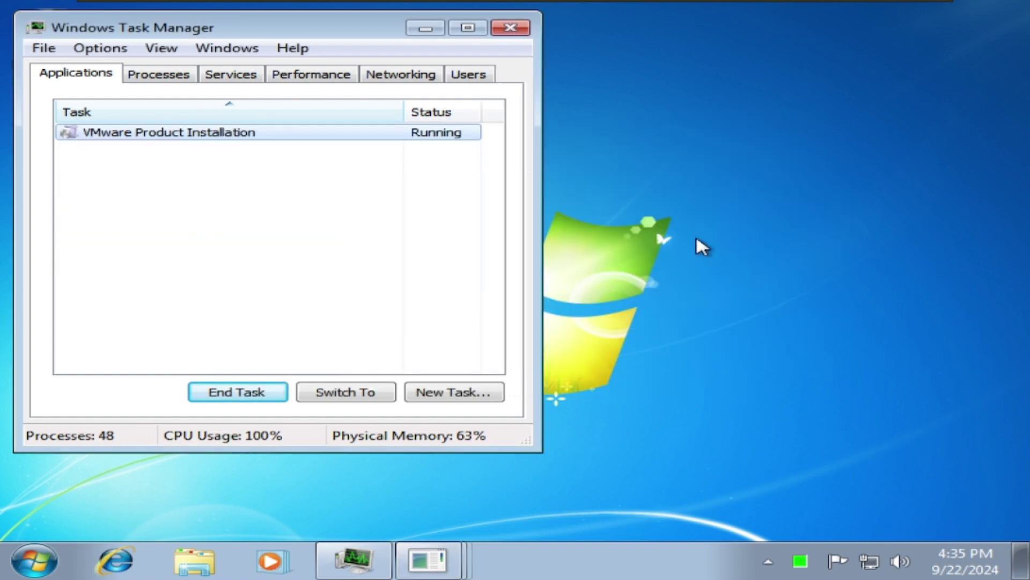
click(510, 27)
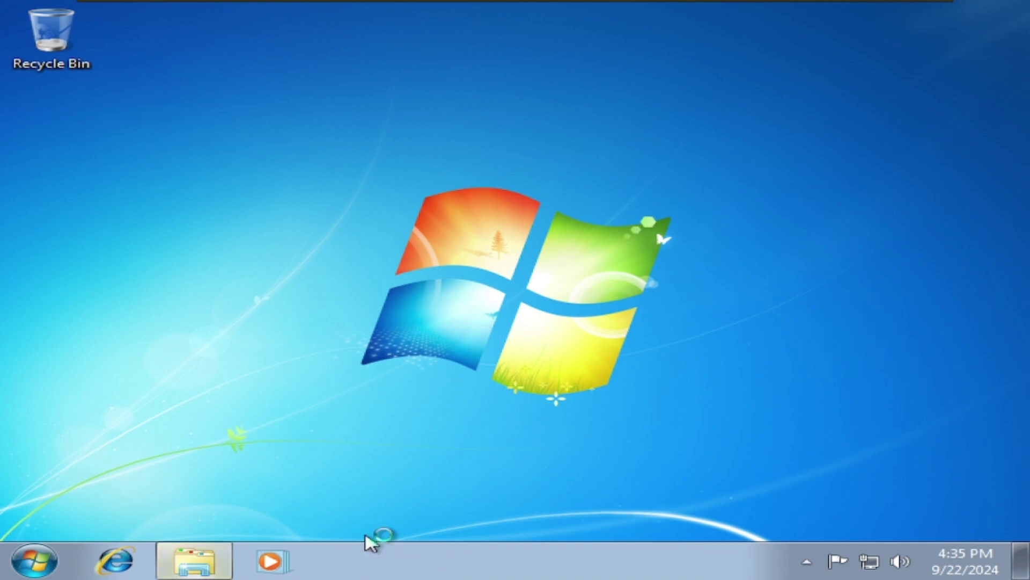
Refresh the desktop, then run the kb4474419 update from DVD Drive (D:) and confirm it.
right_click(614, 342)
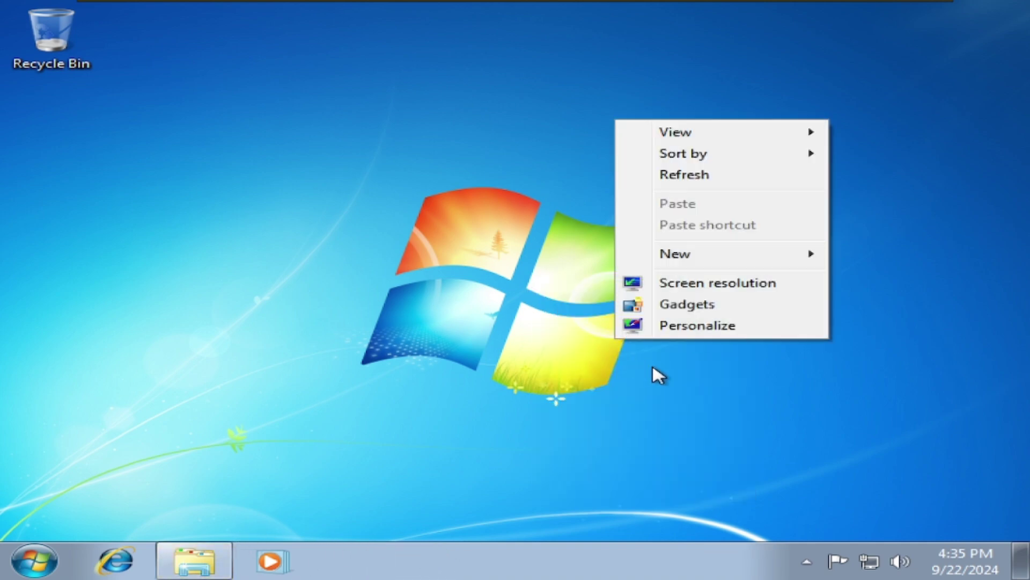
click(672, 173)
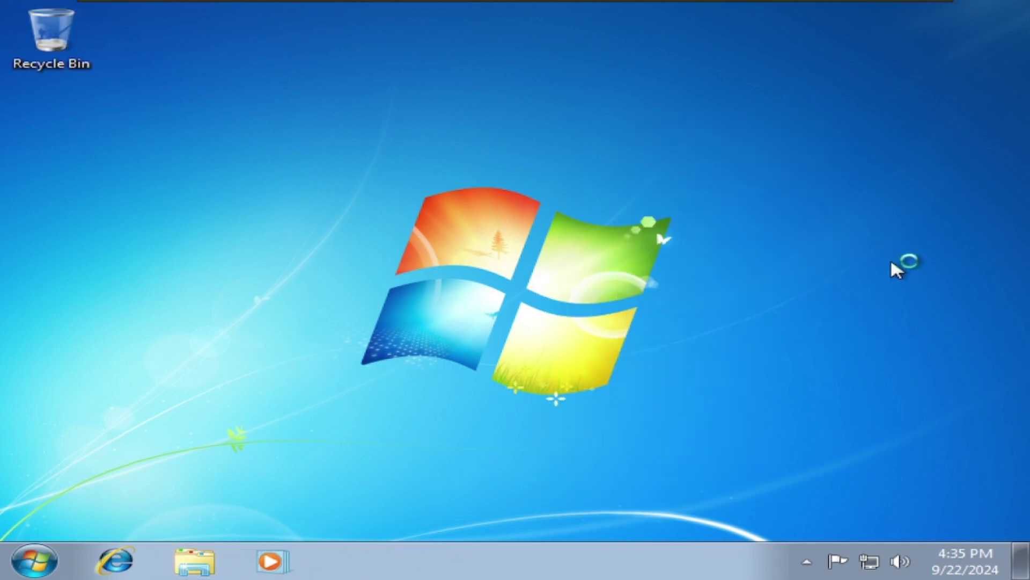
click(217, 560)
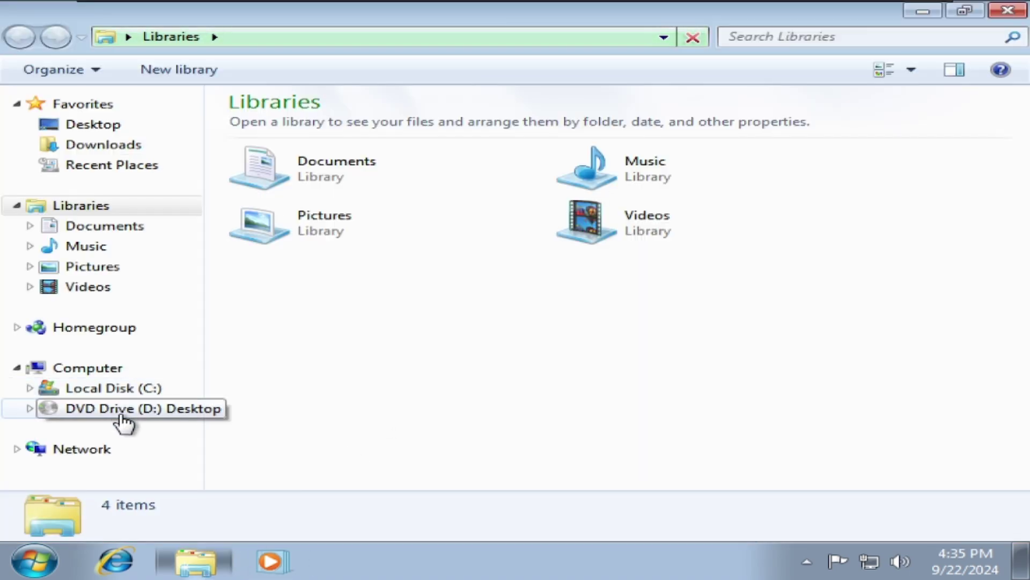
click(126, 409)
double_click(365, 173)
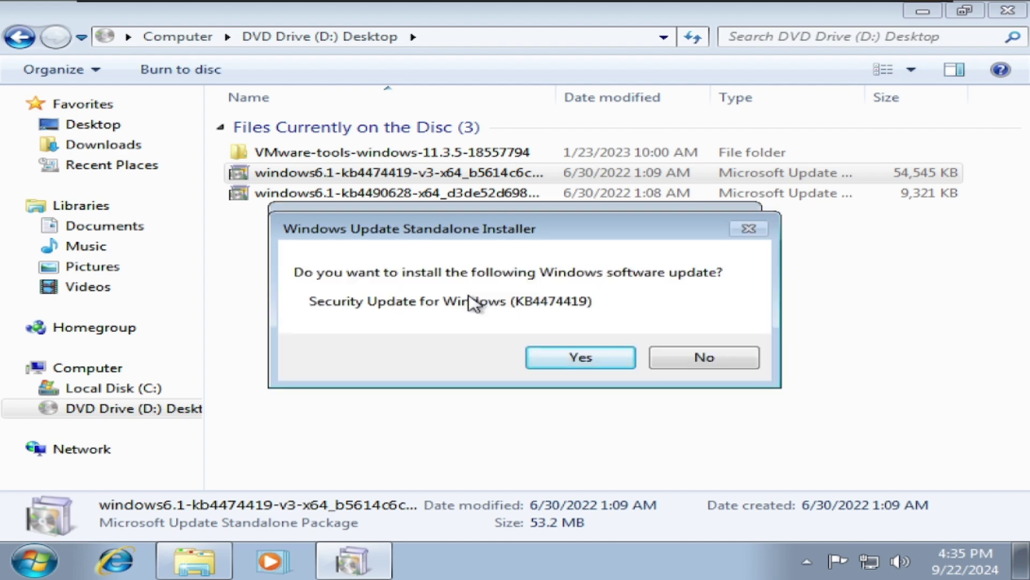
key(Return)
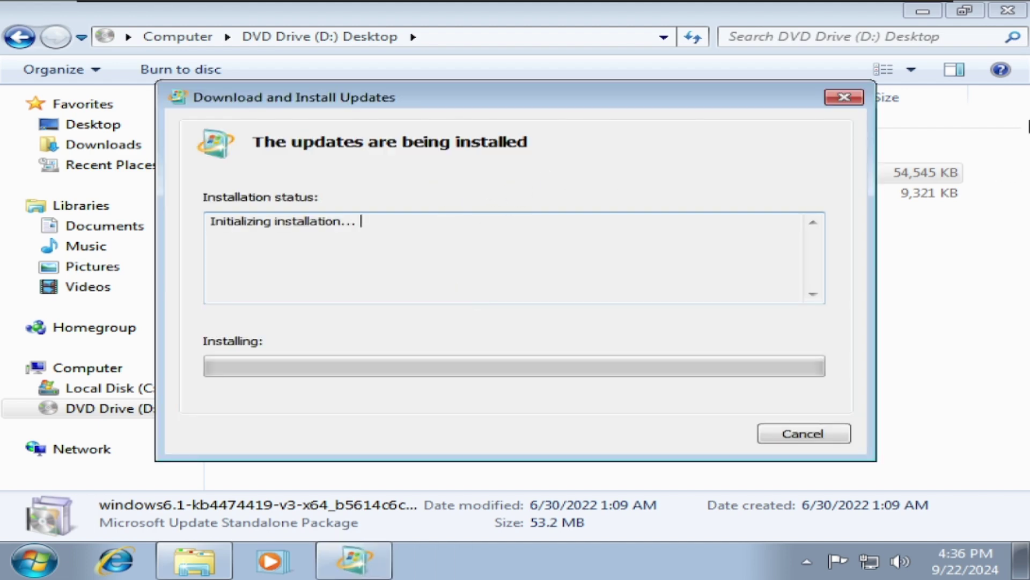
click(1007, 10)
Add the CPU Meter gadget from the gadget gallery and move it slightly lower.
click(33, 560)
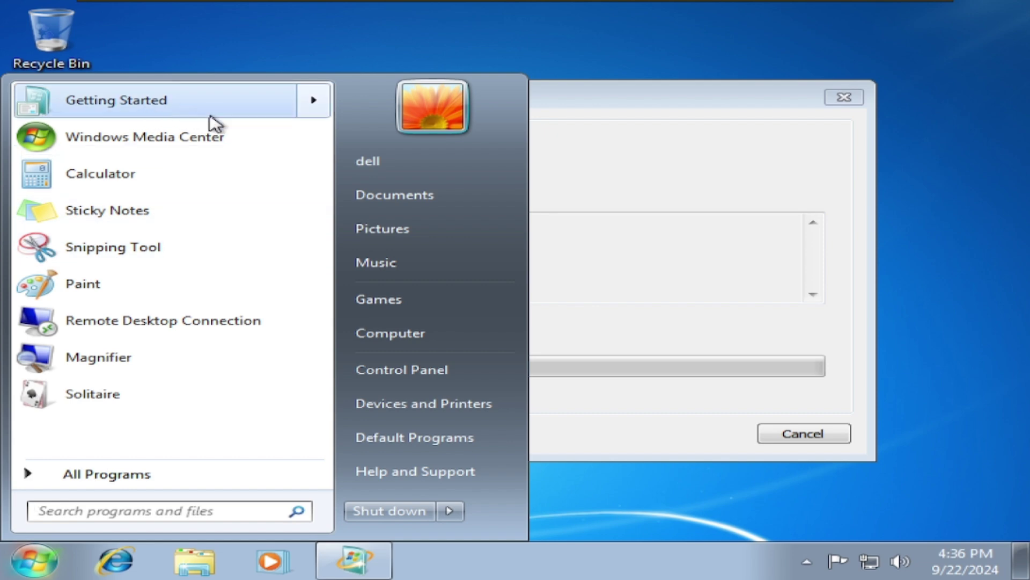
click(156, 472)
click(78, 117)
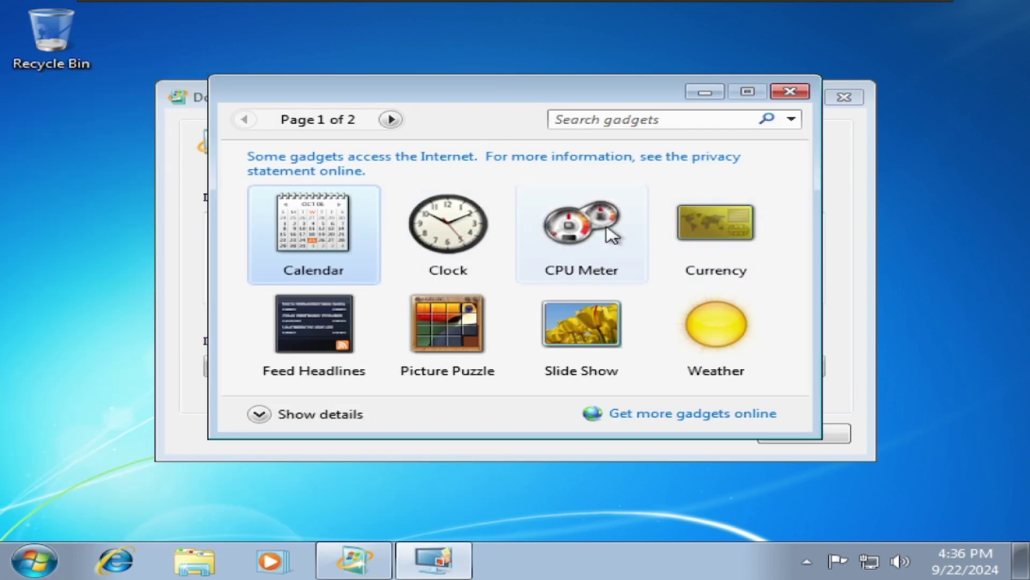
double_click(611, 234)
mouse_move(975, 80)
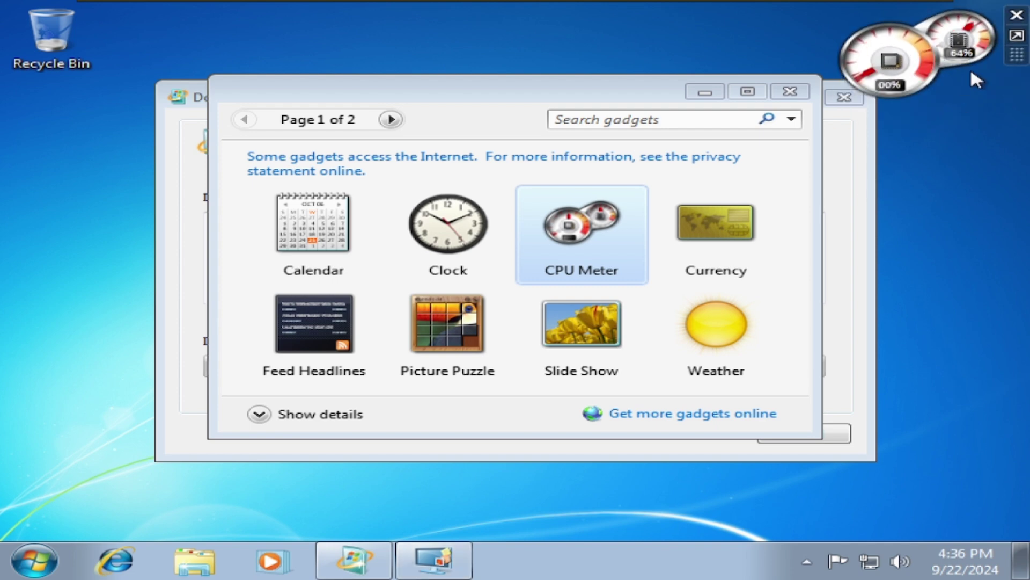
drag(938, 53, 938, 98)
Close the gadget gallery and move the update progress window to the left.
click(855, 191)
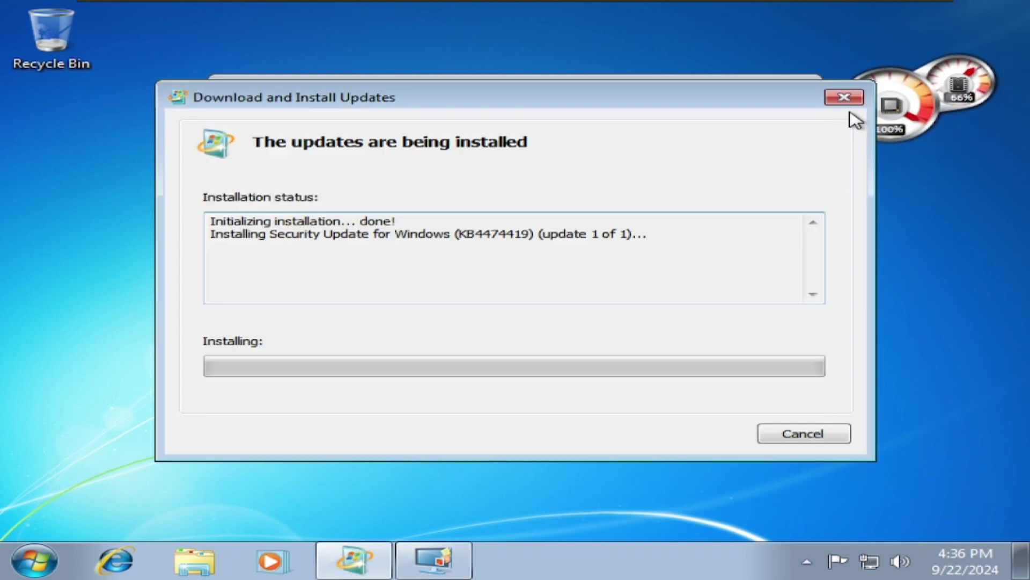
click(599, 78)
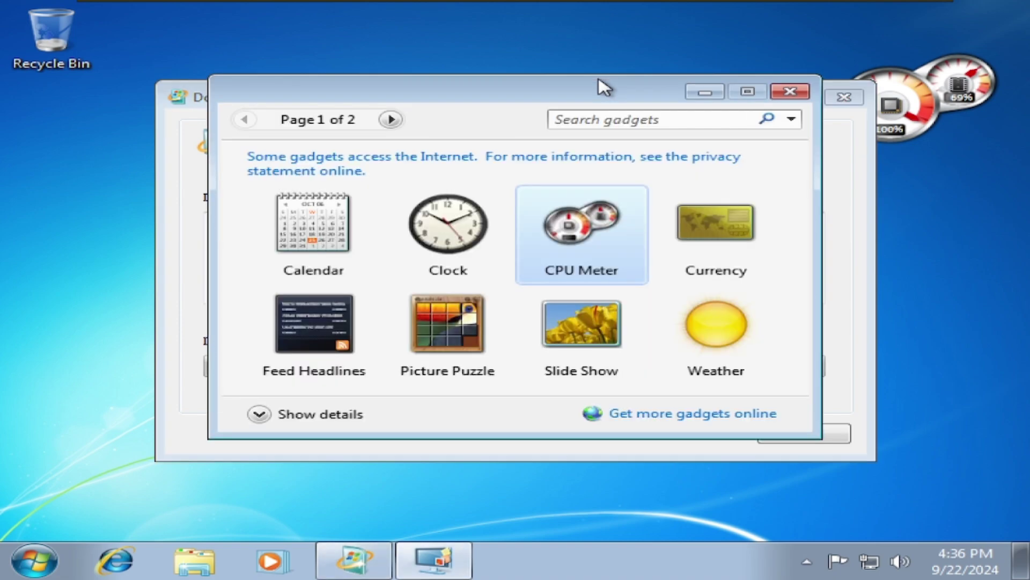
click(800, 91)
drag(804, 97, 768, 81)
mouse_move(975, 110)
mouse_down()
mouse_move(975, 150)
mouse_move(961, 112)
mouse_up()
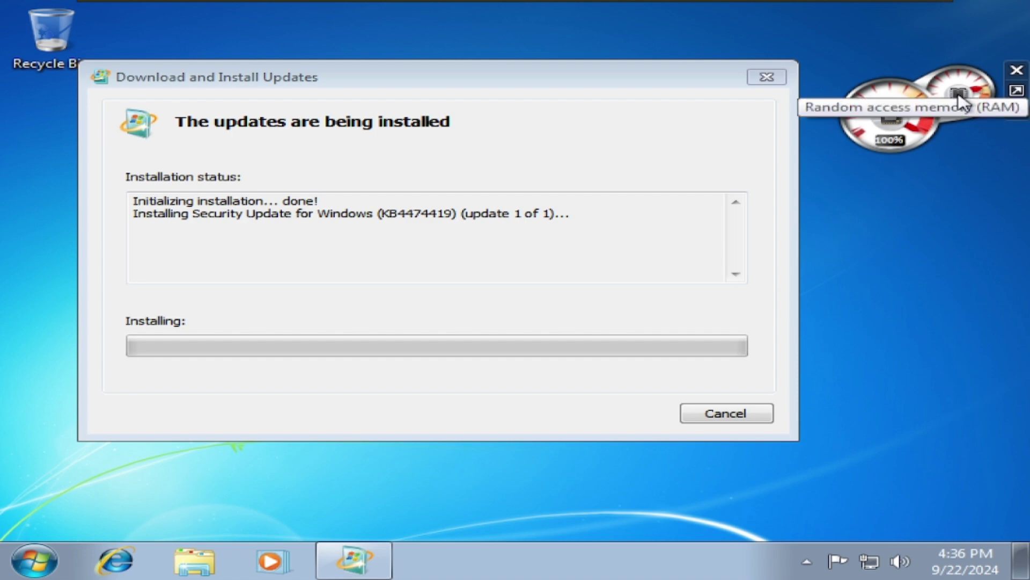
Enlarge then shrink the CPU Meter gadget and nudge it slightly higher.
click(1016, 90)
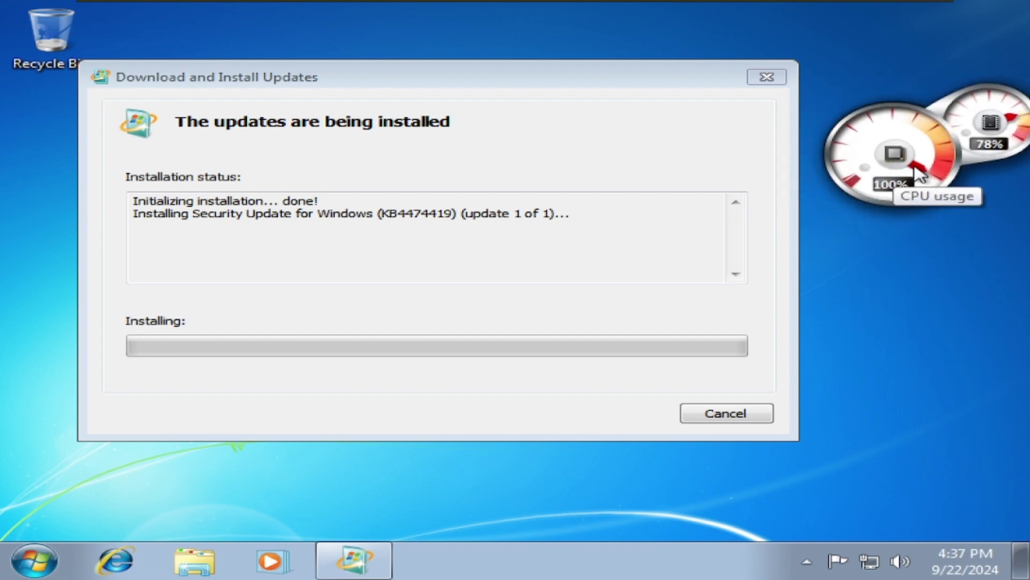
click(1016, 90)
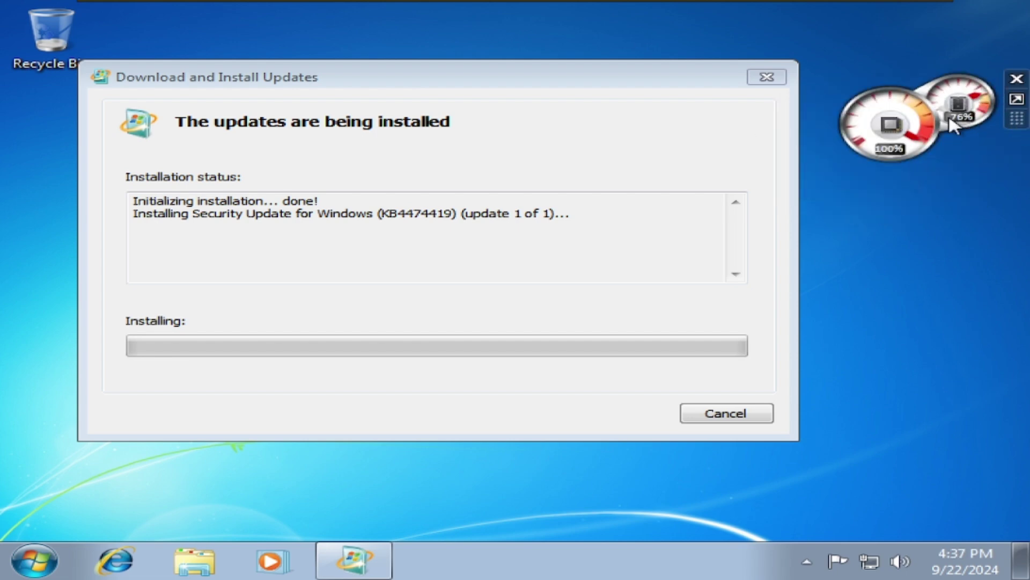
click(564, 202)
drag(329, 259, 409, 334)
drag(980, 147, 970, 113)
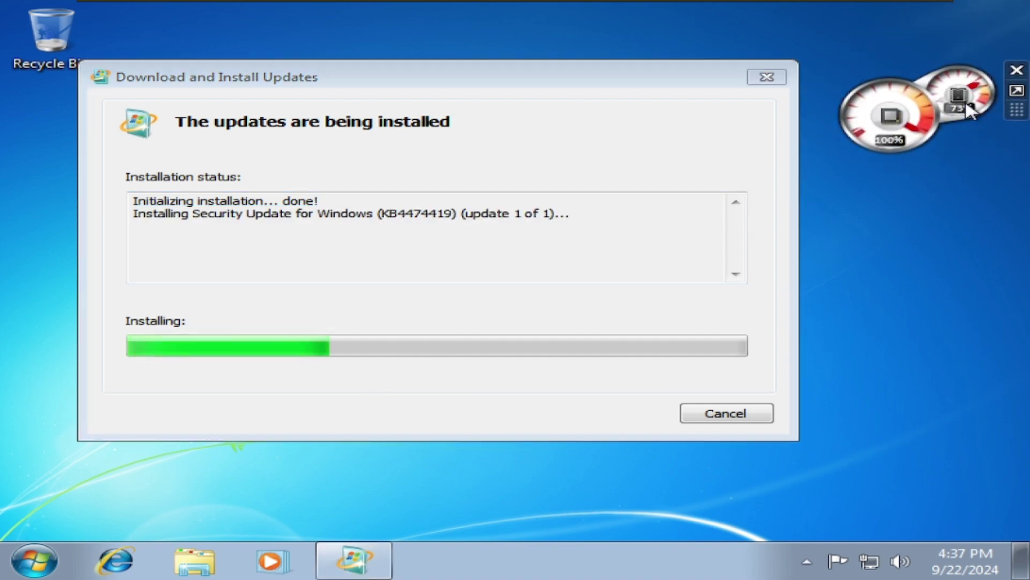
Open the Downloads folder from the user folder, close it, and refocus the update dialog.
click(34, 561)
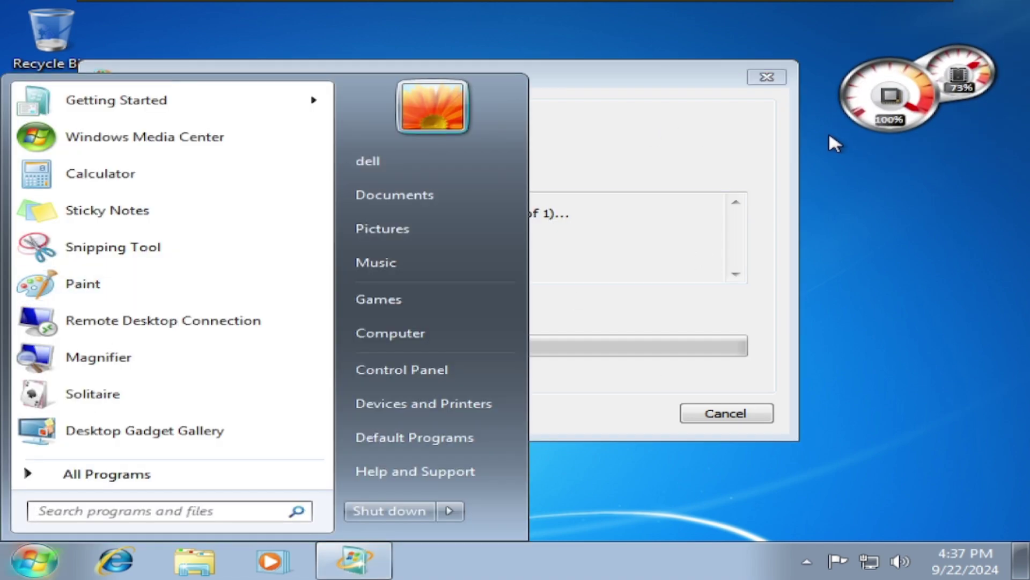
click(394, 166)
click(494, 150)
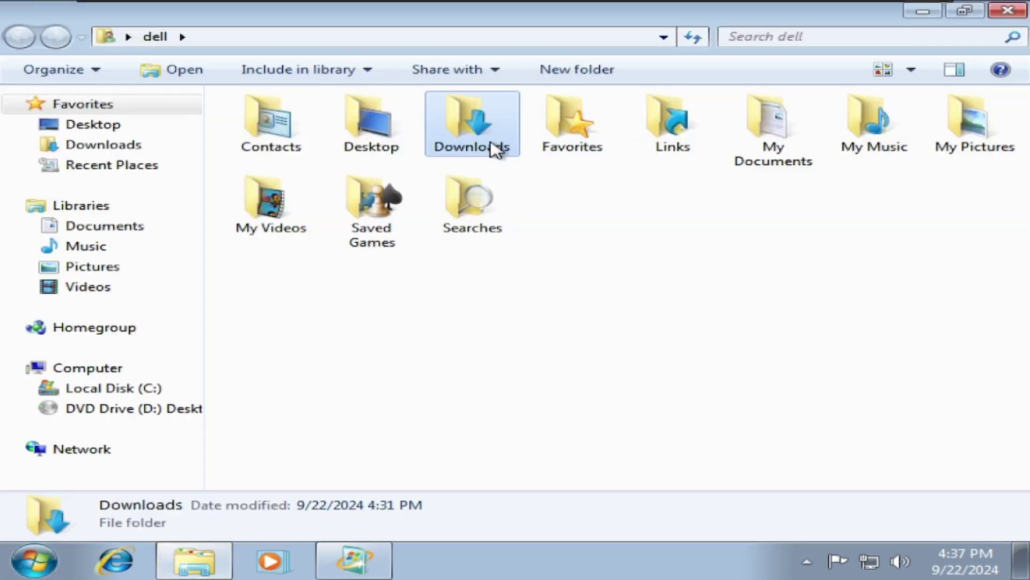
double_click(494, 149)
click(1009, 12)
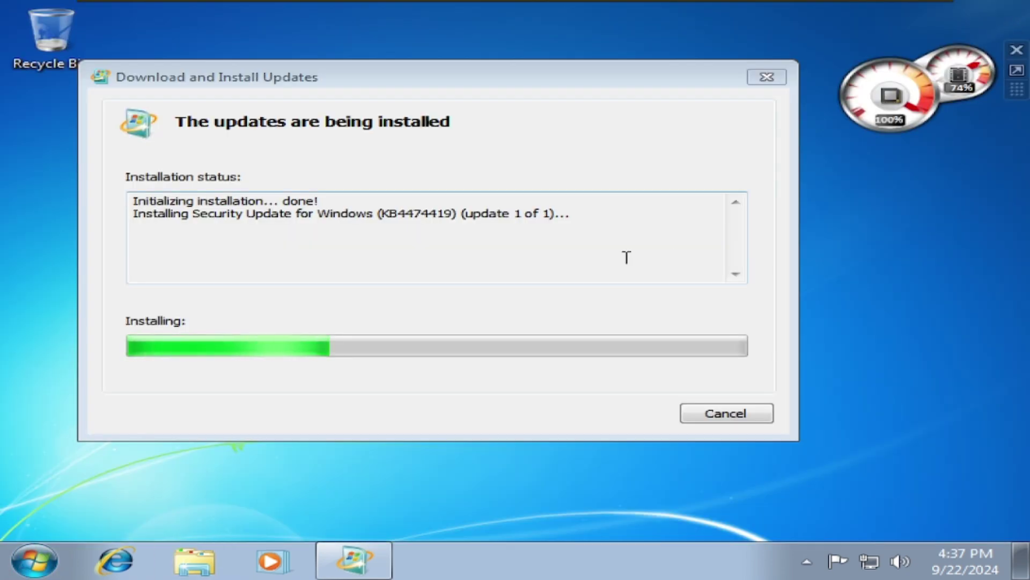
click(626, 257)
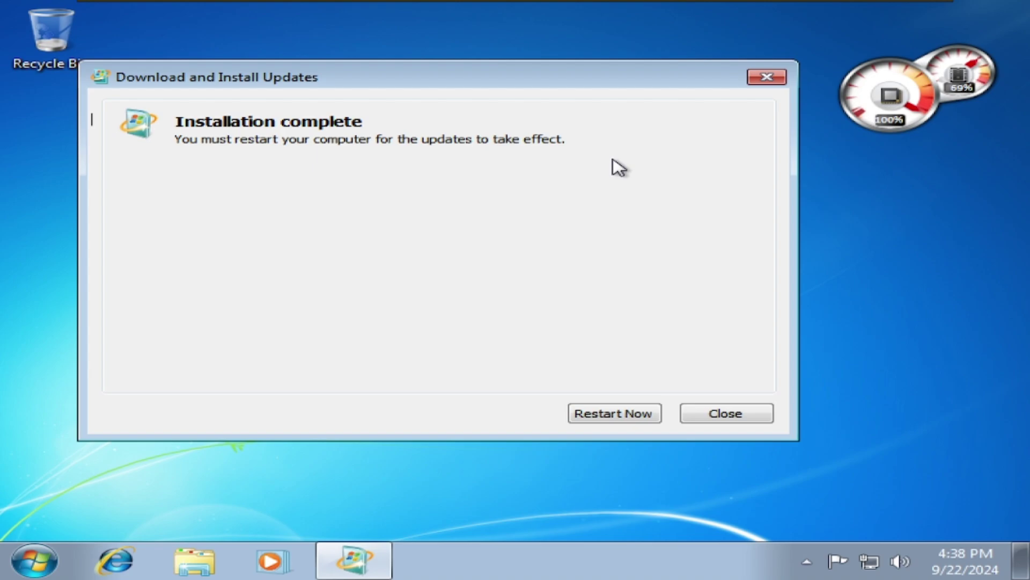
Restart Windows from the Installation complete dialog so the update takes effect.
click(587, 413)
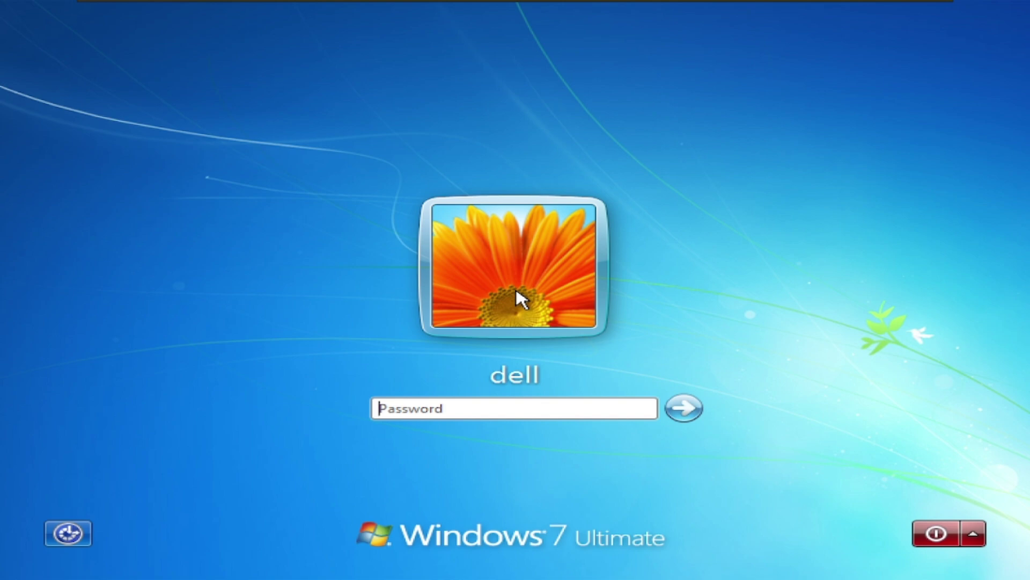
Sign in and launch setup64 from the VMware-tools folder on DVD Drive (D:), allowing the UAC prompt.
text(•••)
key(Return)
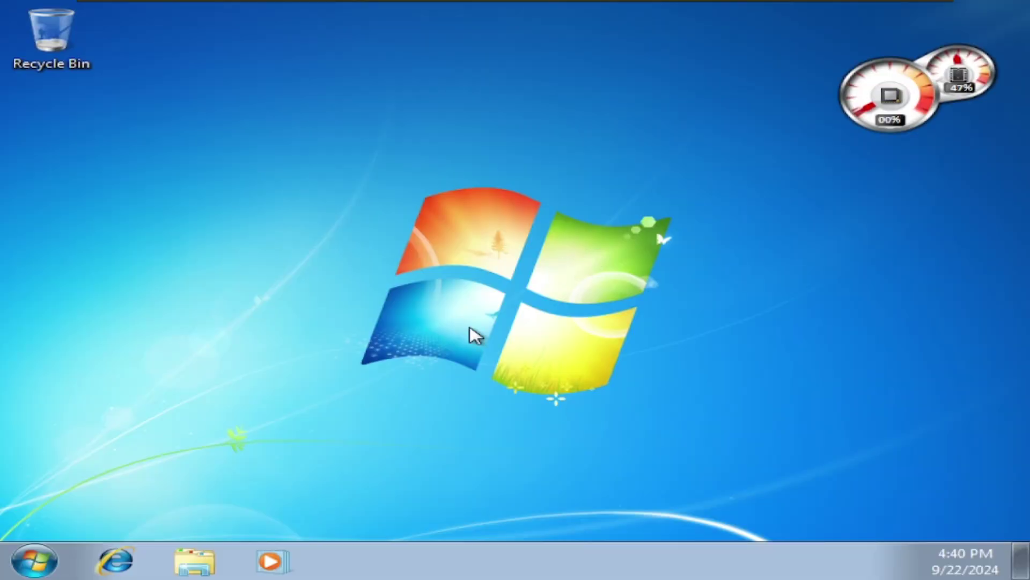
click(194, 560)
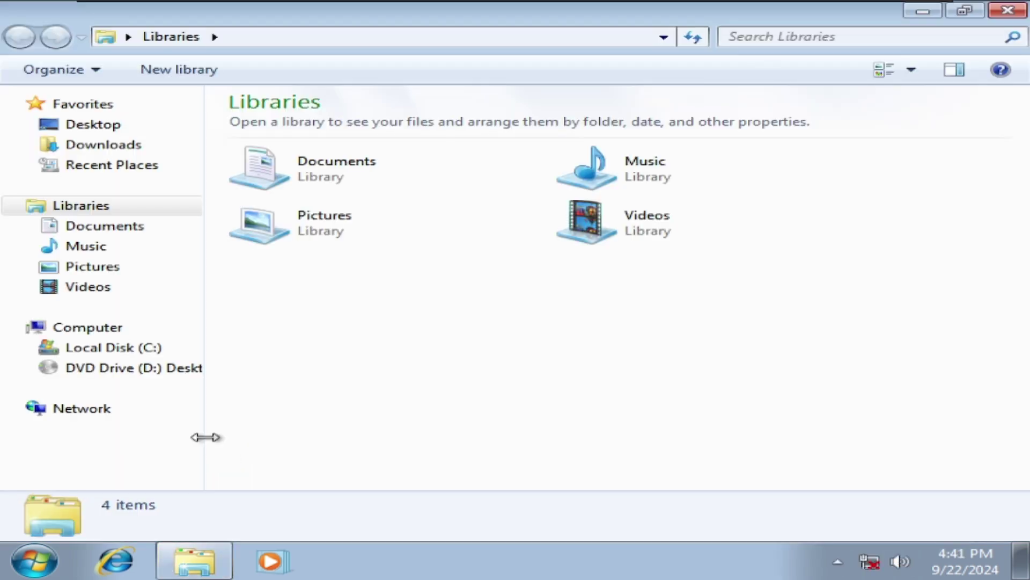
click(108, 330)
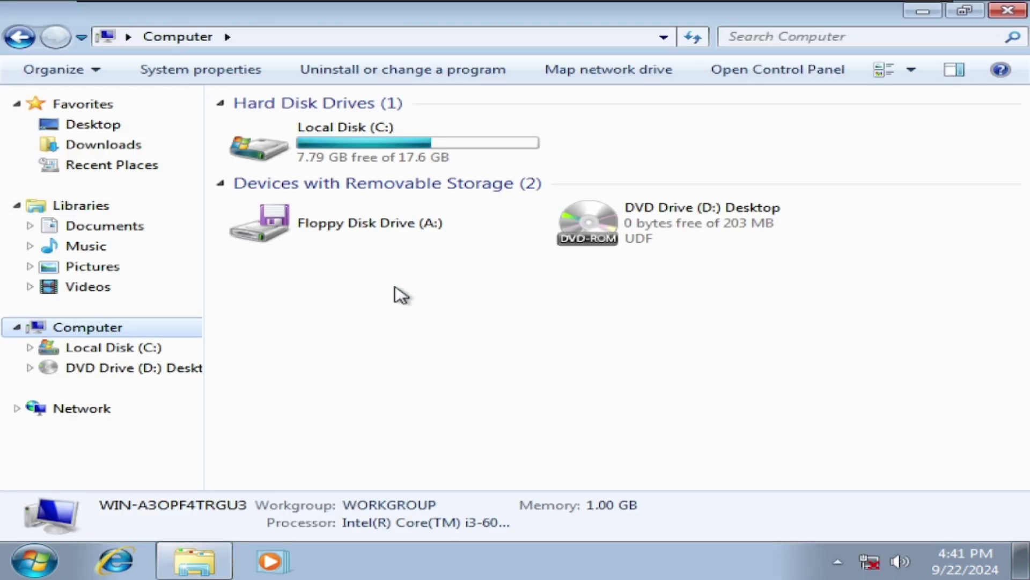
click(627, 226)
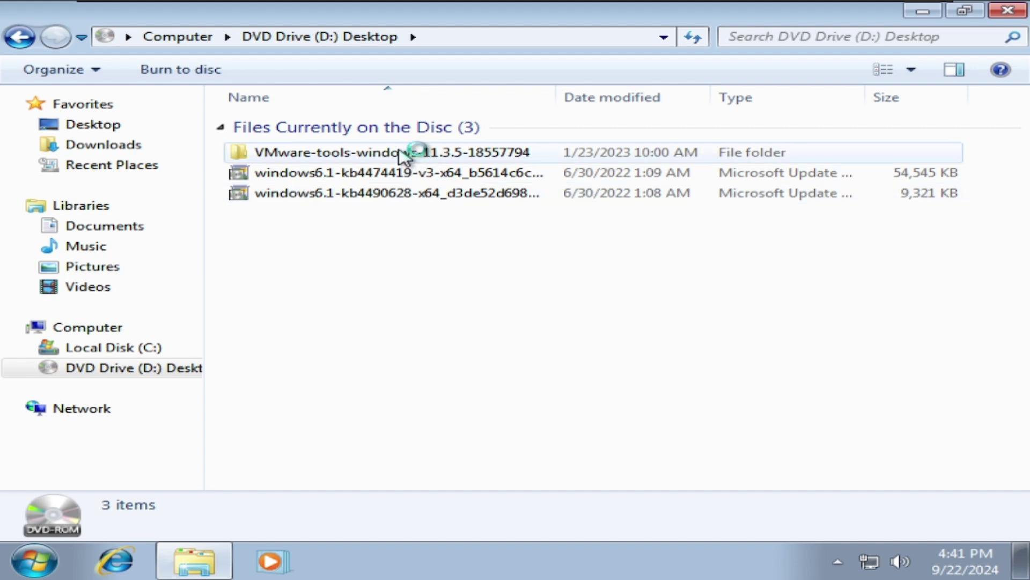
double_click(403, 150)
double_click(295, 255)
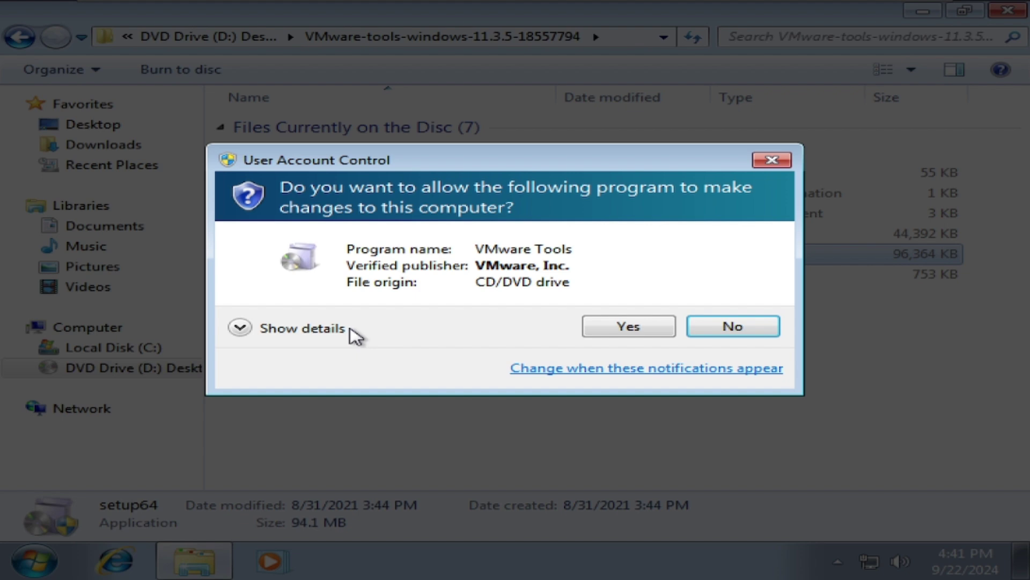
click(627, 326)
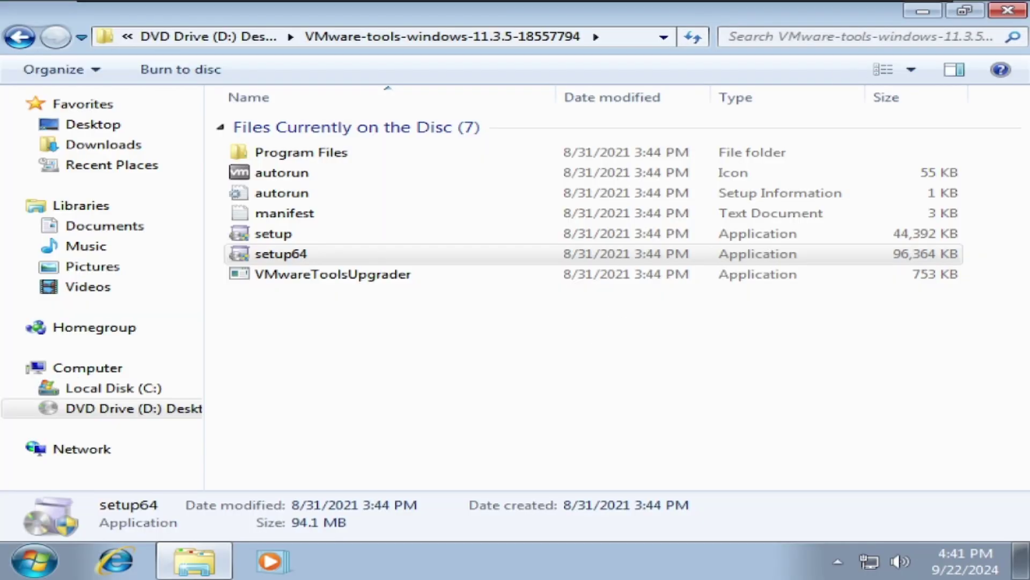
Reopen the DVD's VMware-tools folder and relaunch setup64, allowing it to run.
click(1007, 11)
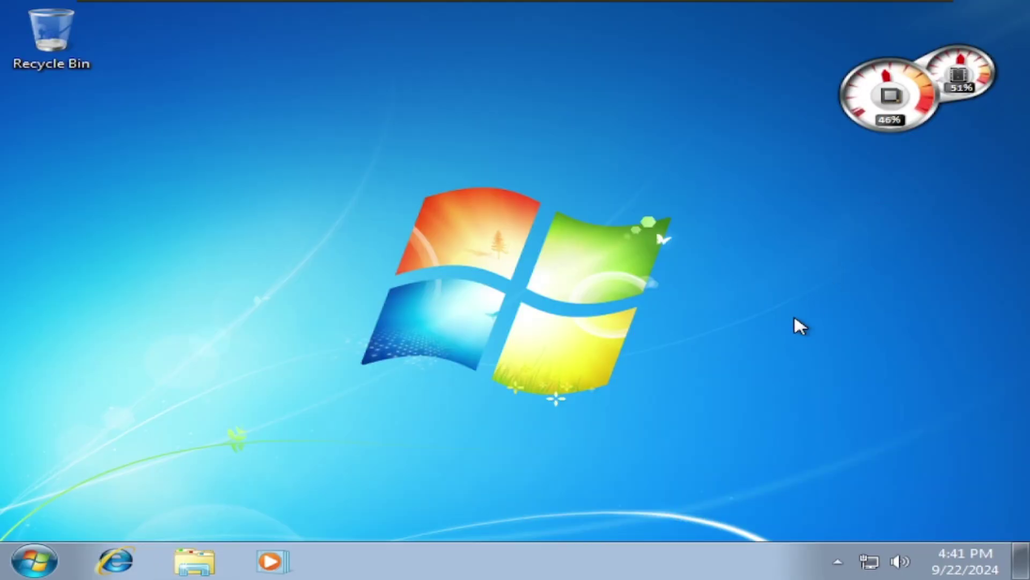
click(210, 561)
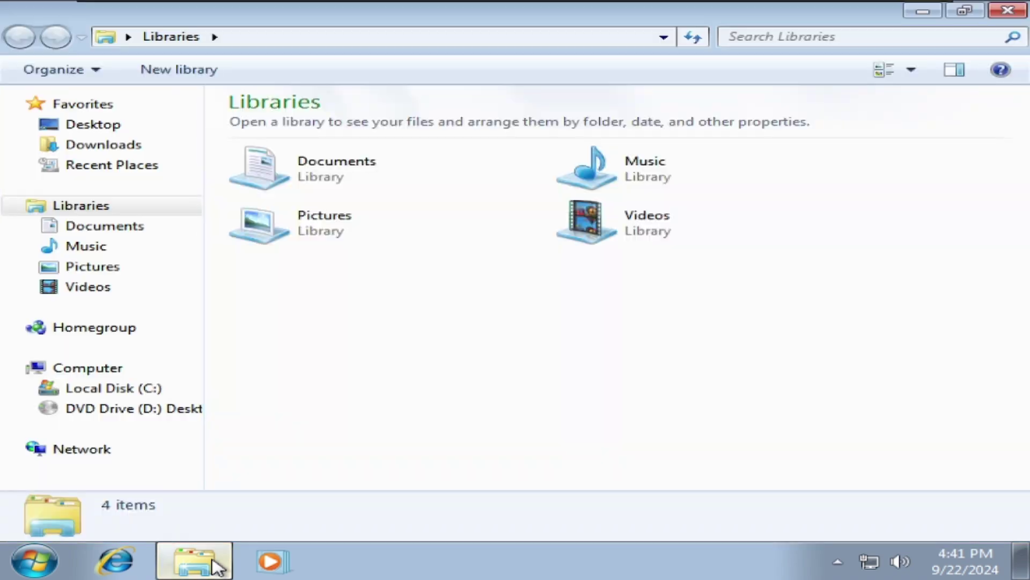
click(115, 409)
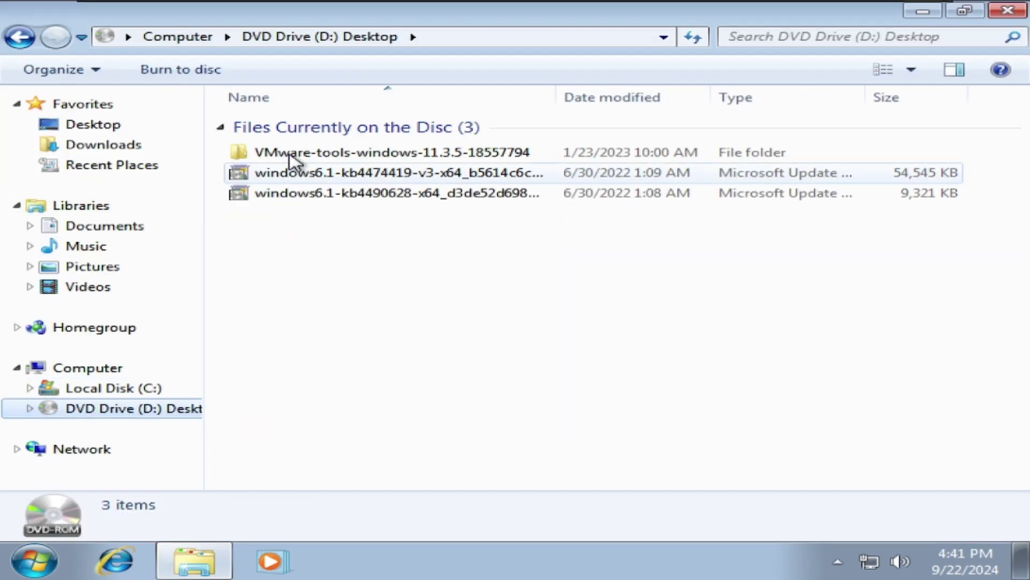
double_click(296, 154)
double_click(271, 254)
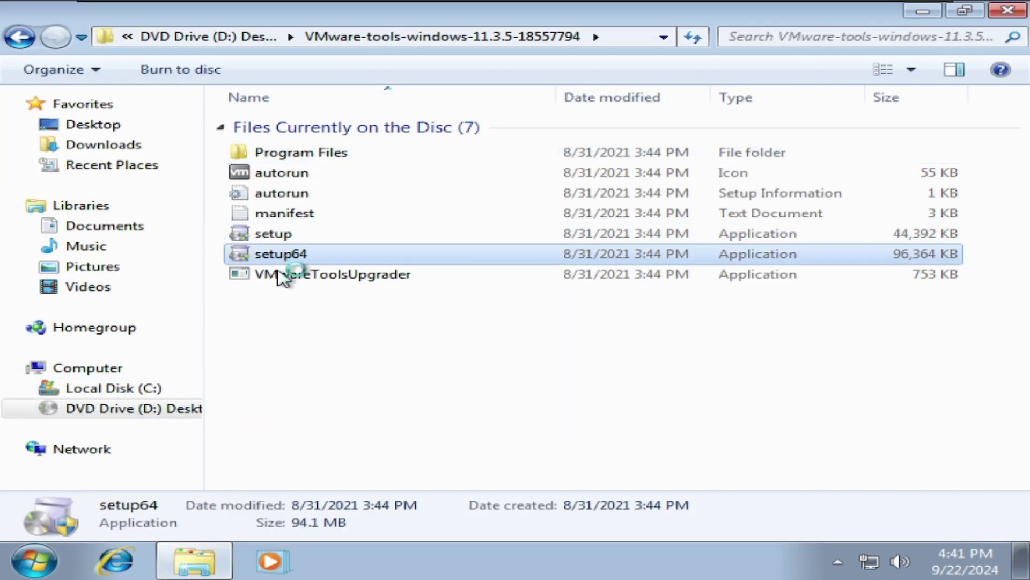
key(Left)
key(Return)
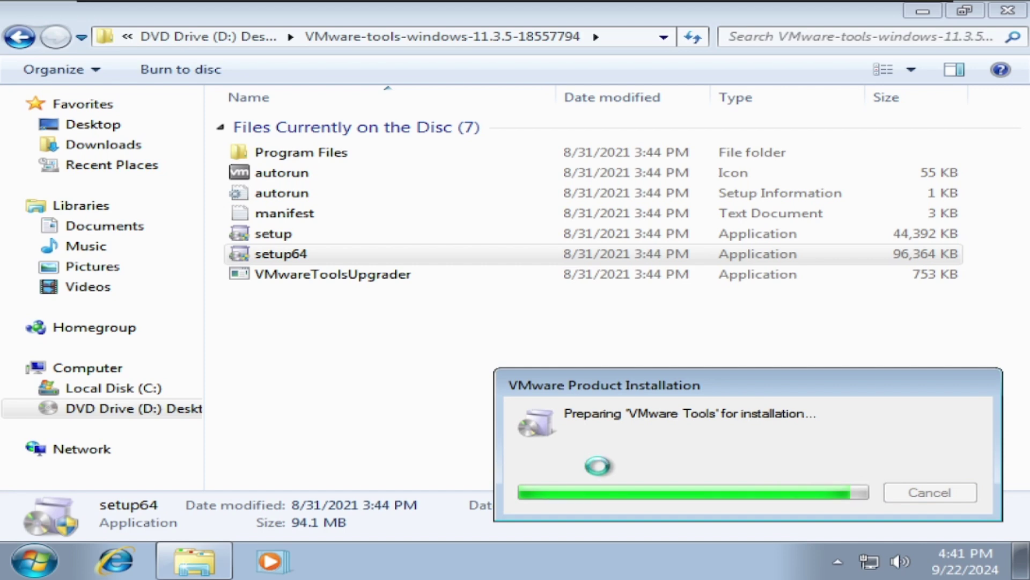
End sidebar.exe in Task Manager's Processes list, then close Task Manager and the VMware Tools folder.
right_click(527, 555)
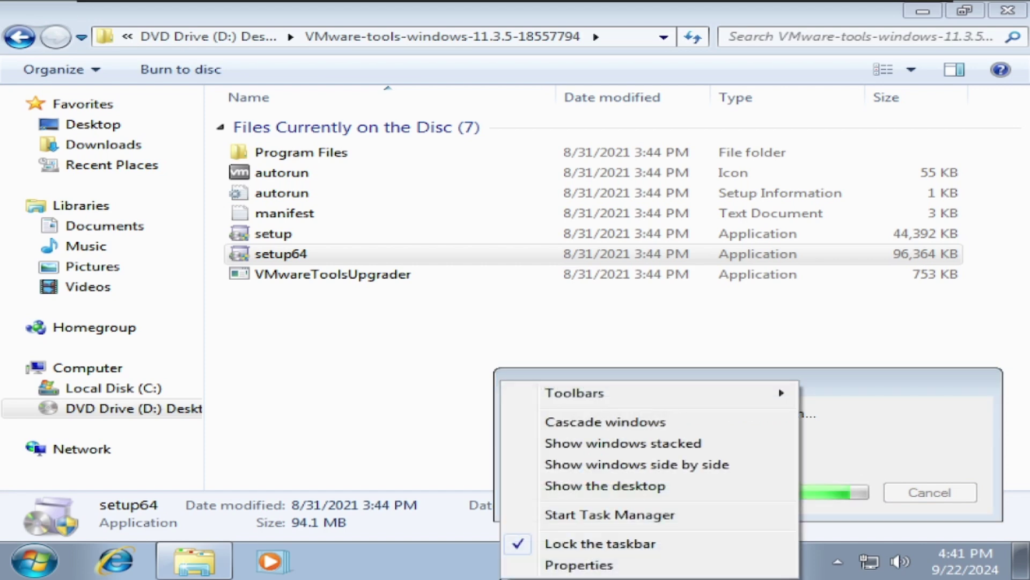
click(543, 515)
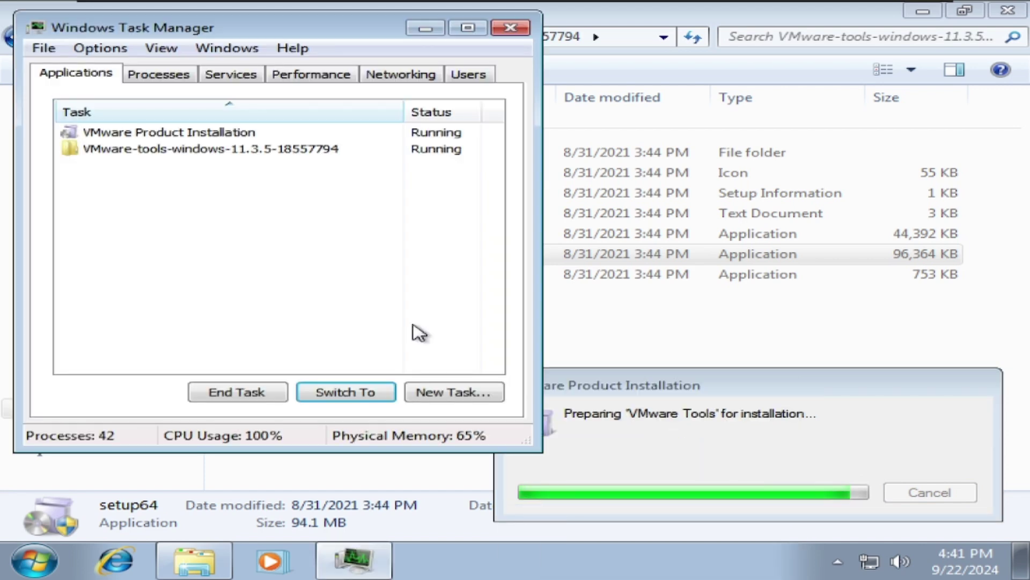
click(175, 82)
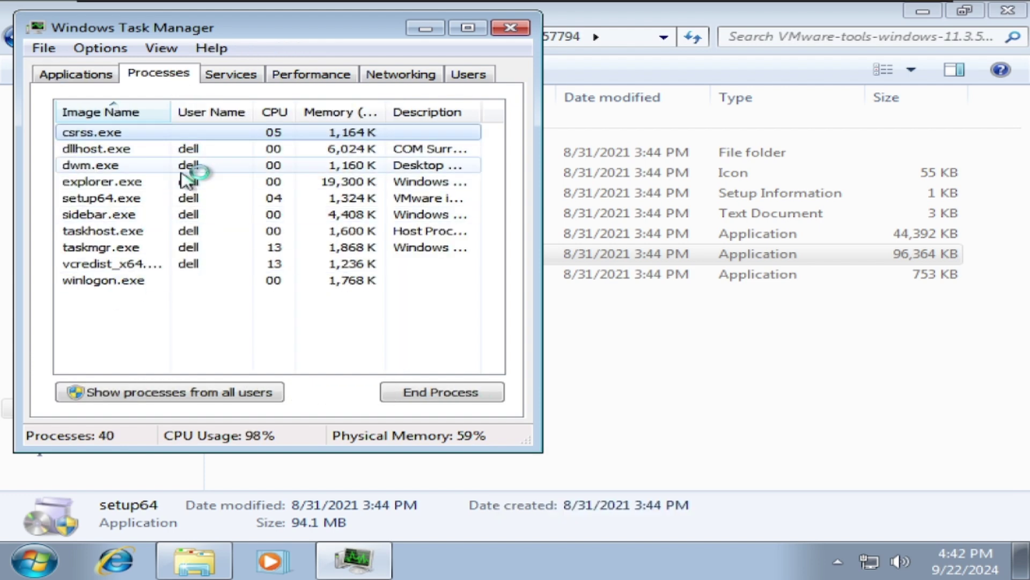
click(138, 263)
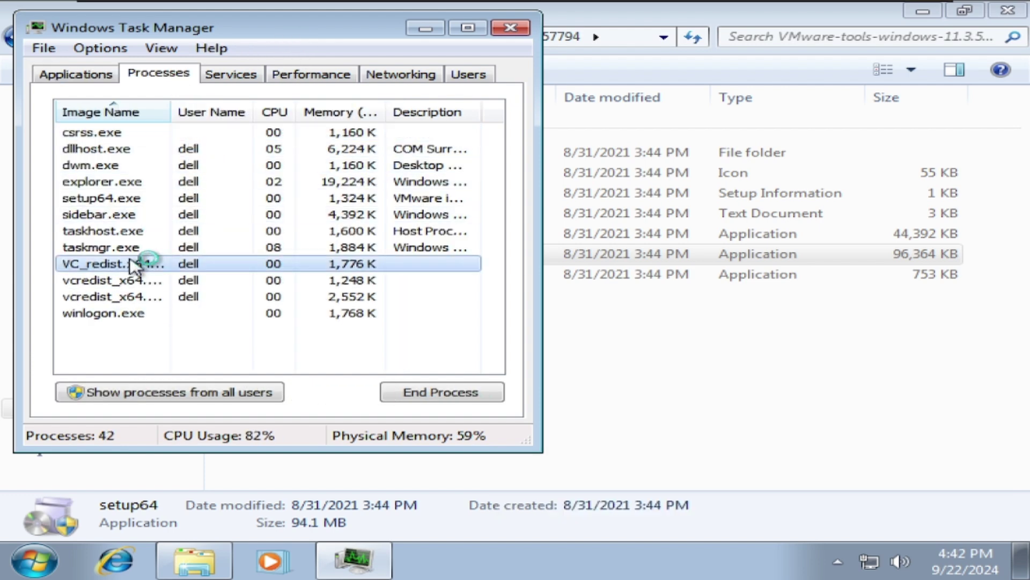
right_click(134, 264)
click(111, 200)
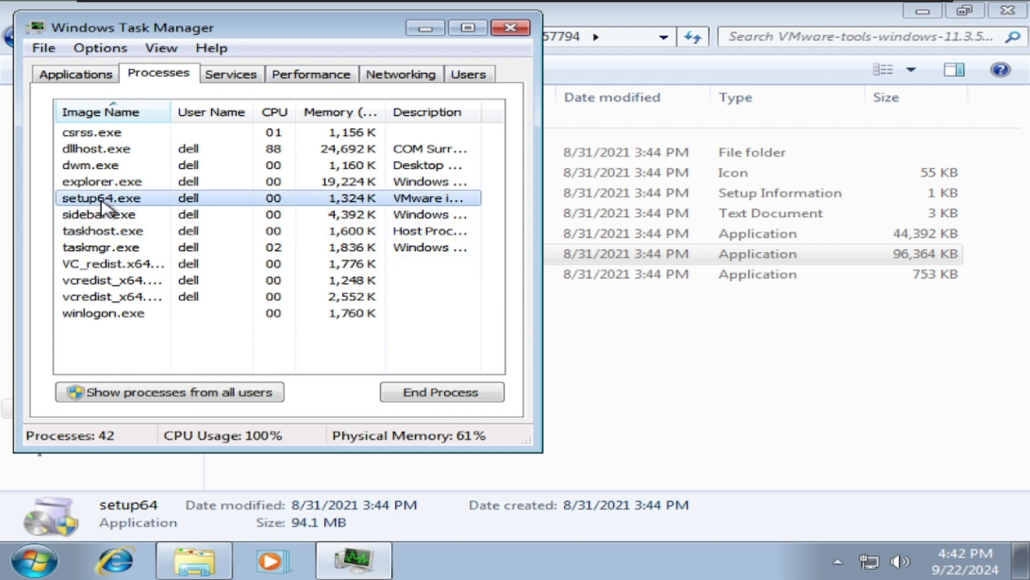
right_click(104, 204)
right_click(95, 213)
click(161, 252)
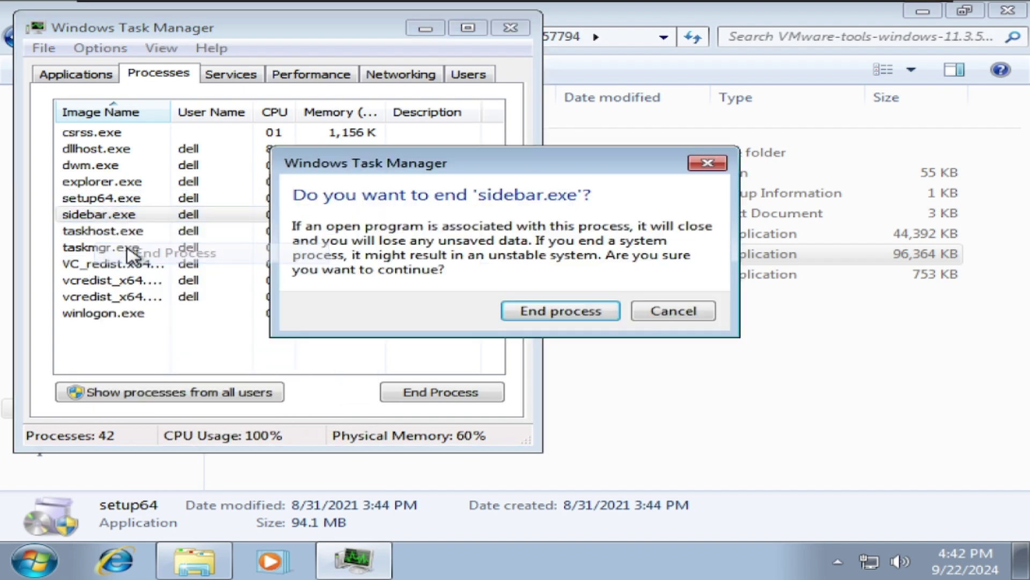
click(531, 308)
click(510, 34)
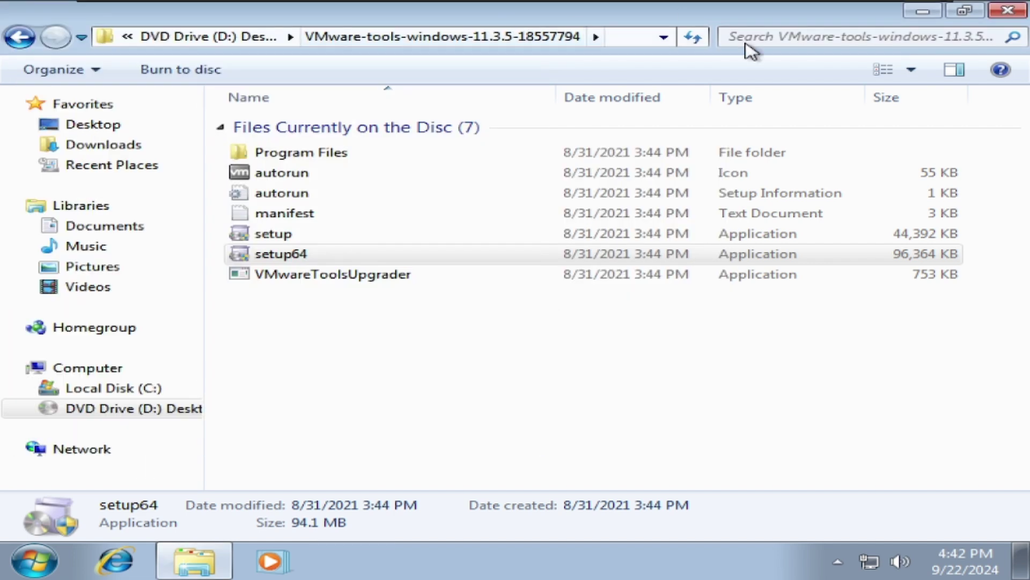
click(1003, 11)
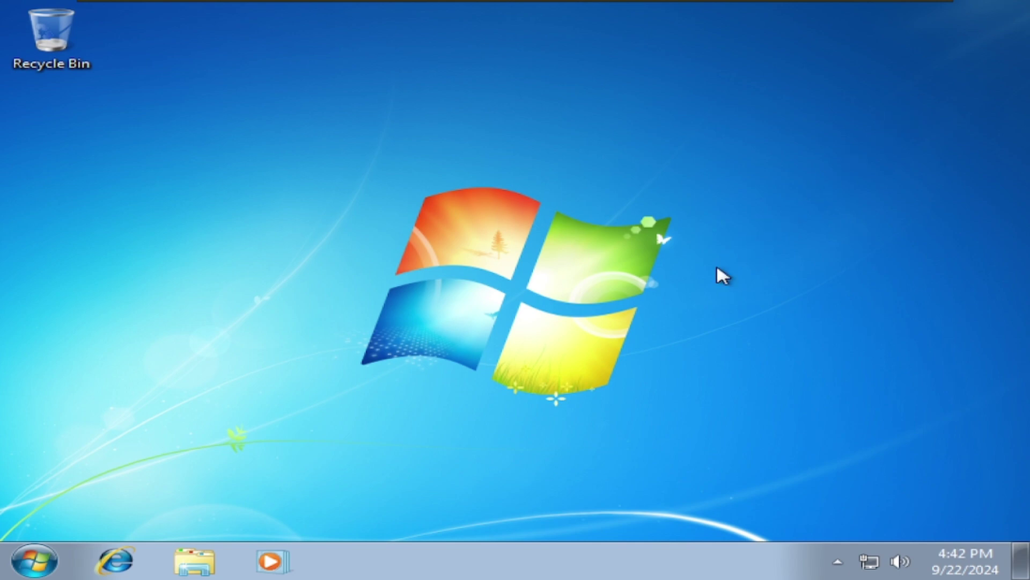
Review processes from all users in Task Manager, then close Task Manager and the Libraries window.
drag(778, 217, 660, 263)
click(195, 559)
right_click(388, 570)
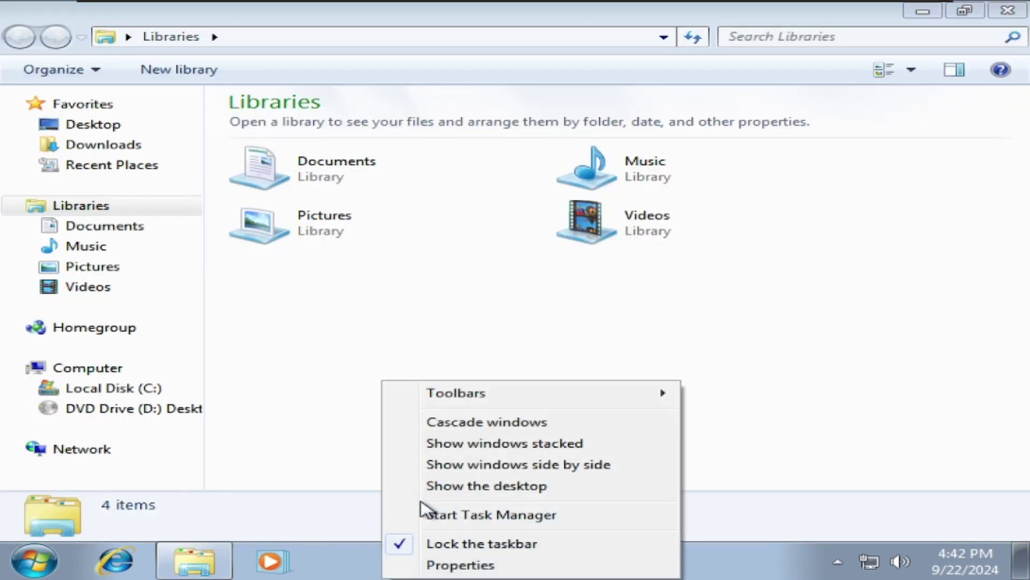
click(426, 513)
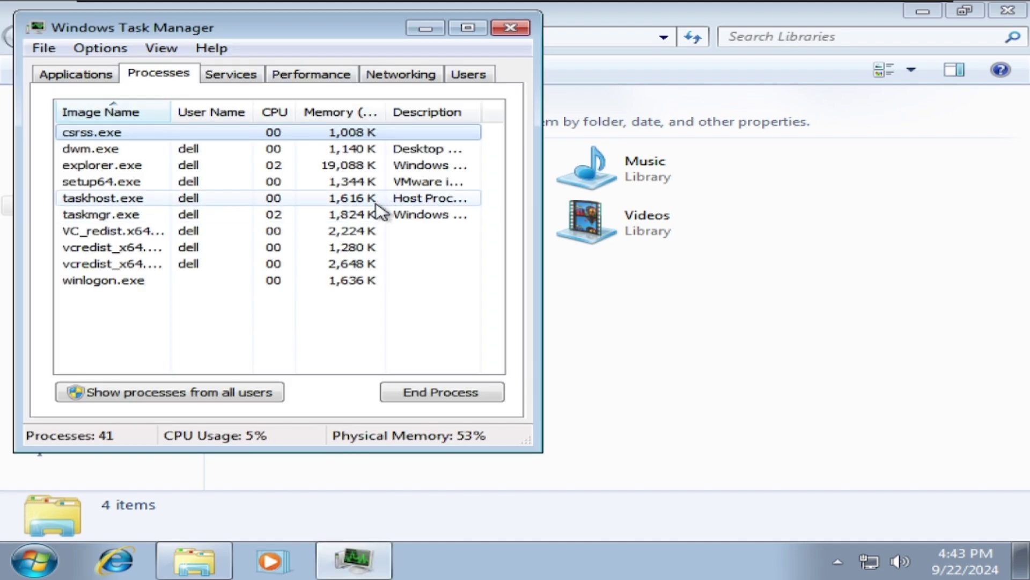
click(150, 391)
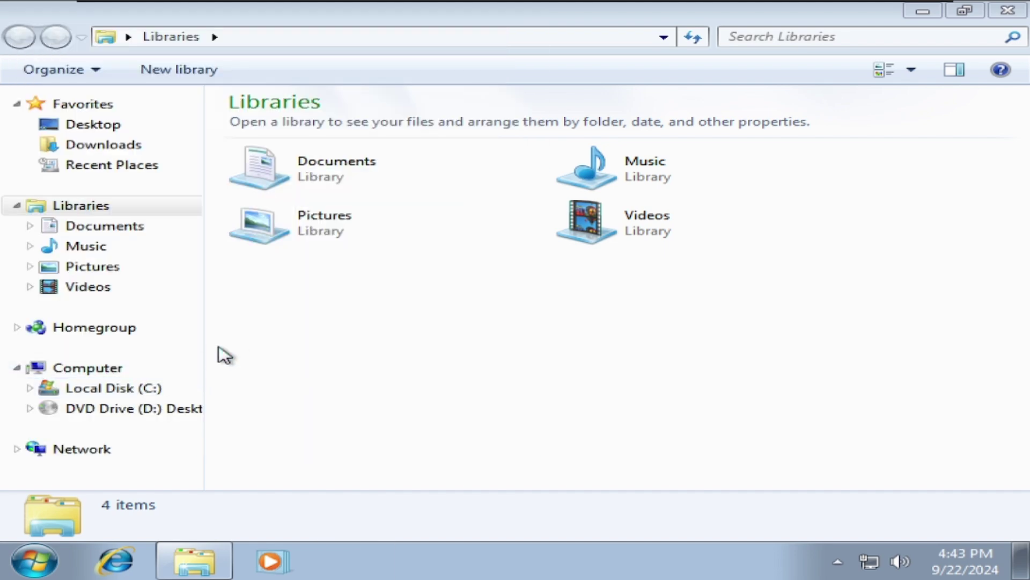
scroll(268, 241, down, 8)
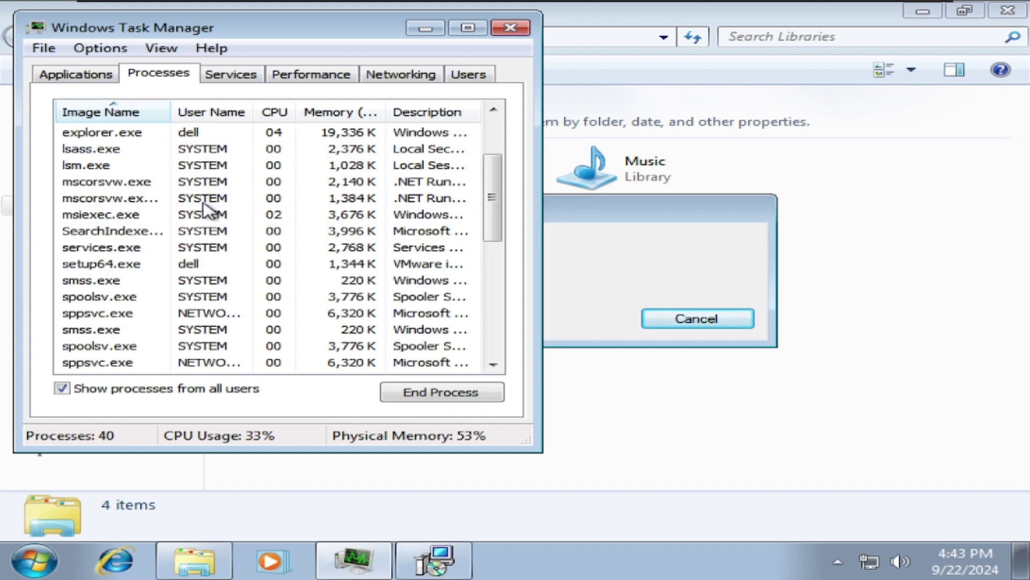
click(473, 149)
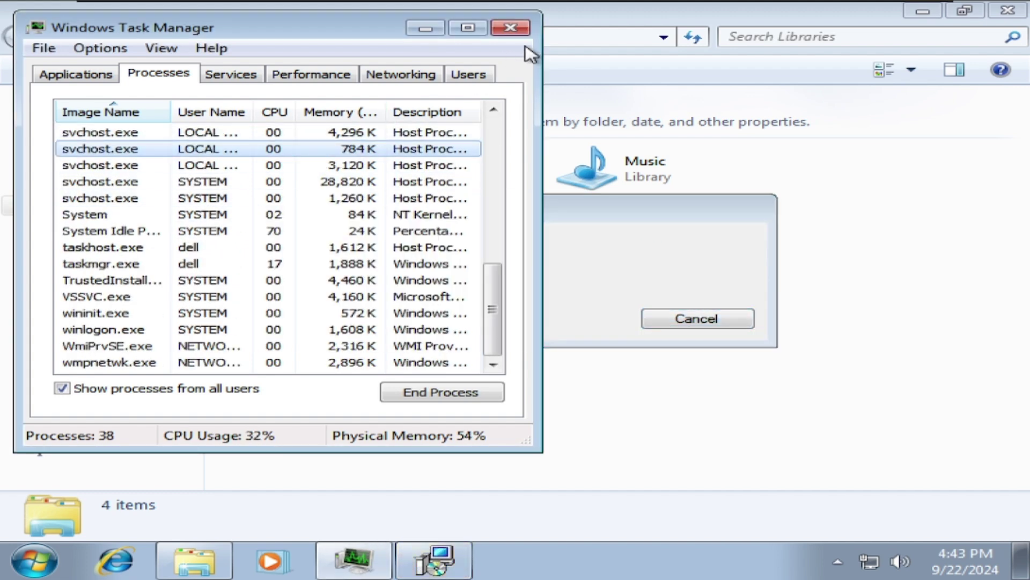
scroll(172, 329, up, 4)
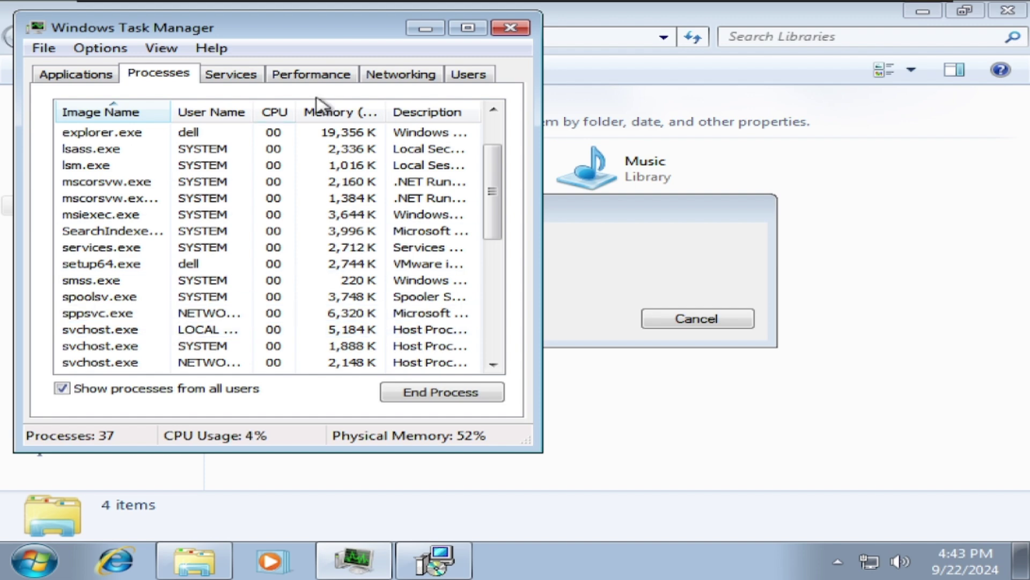
click(510, 28)
click(997, 21)
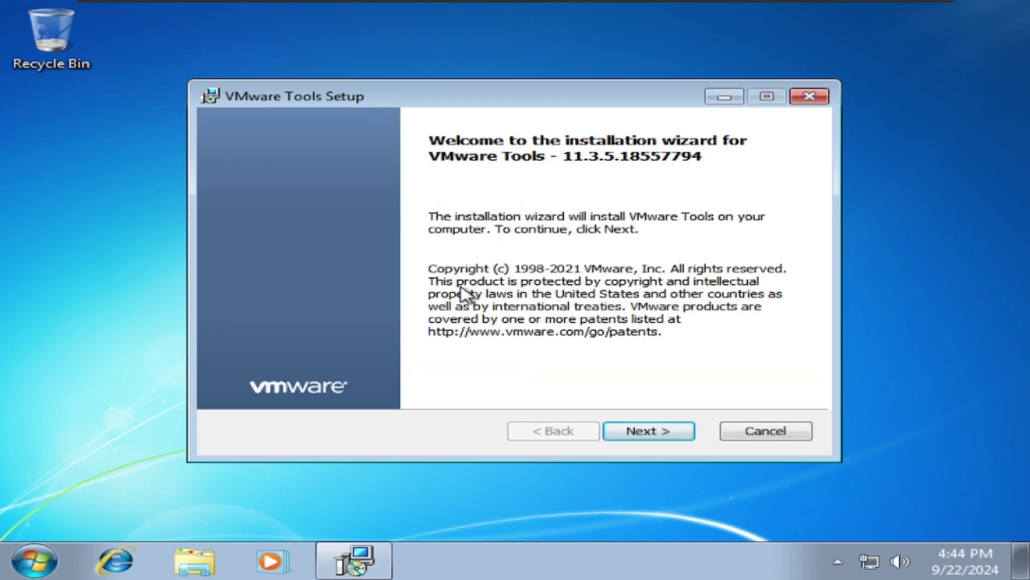
Pass the welcome page, accept the default setup type, and start installing VMware Tools.
key(Return)
click(644, 429)
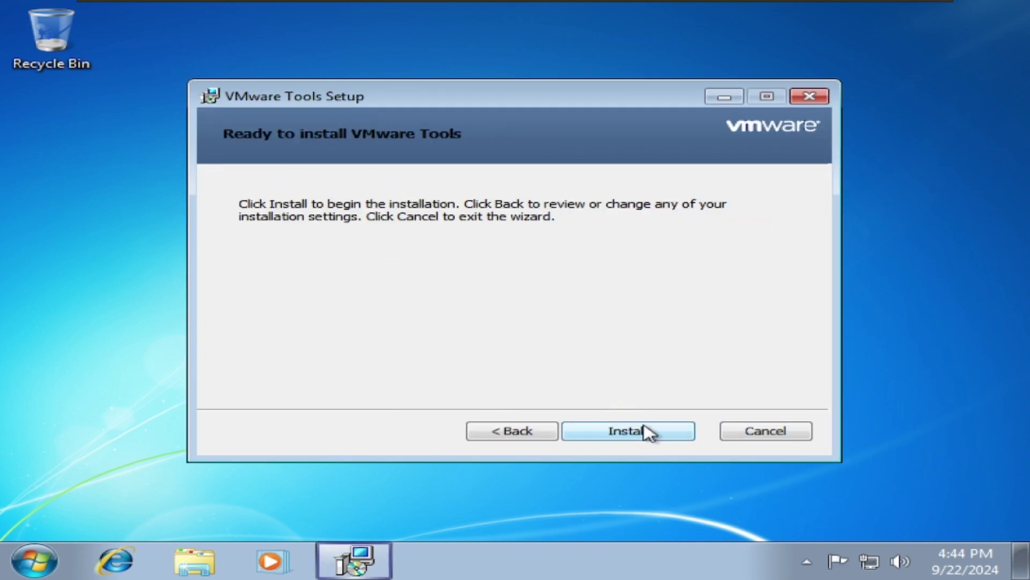
click(647, 430)
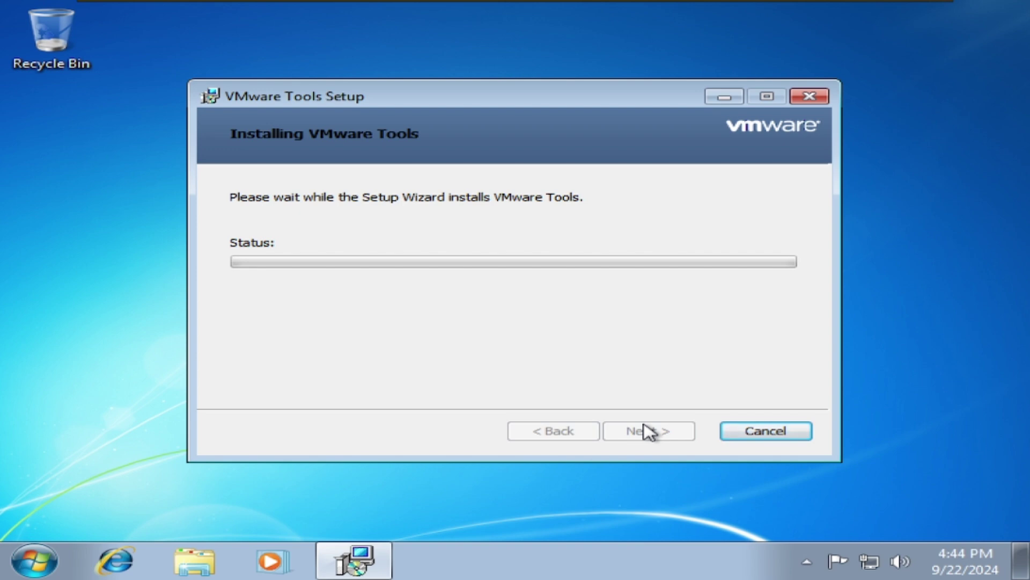
Make the US-wp6 sunset lake picture the desktop background via Personalize and save it.
right_click(334, 501)
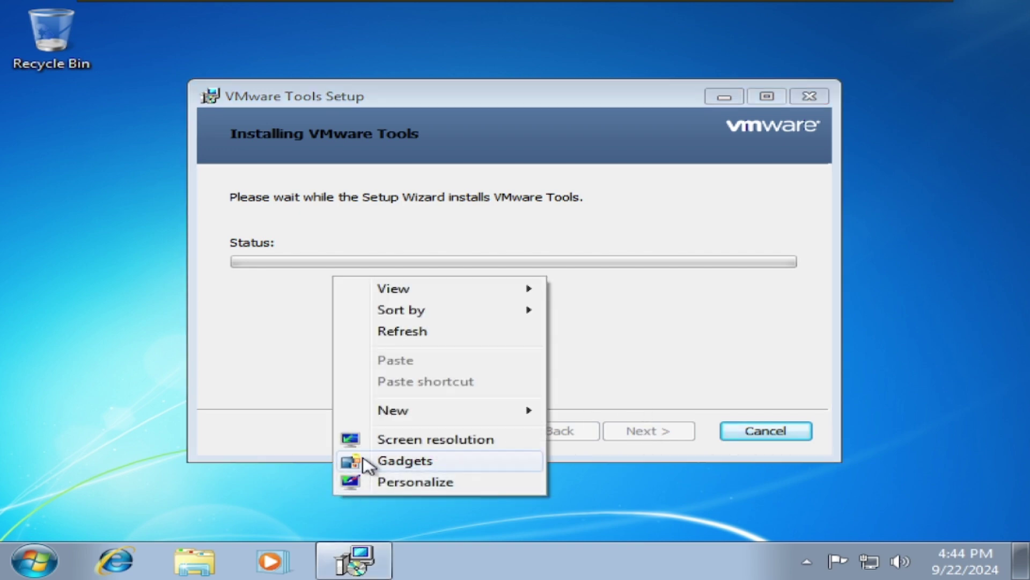
click(369, 482)
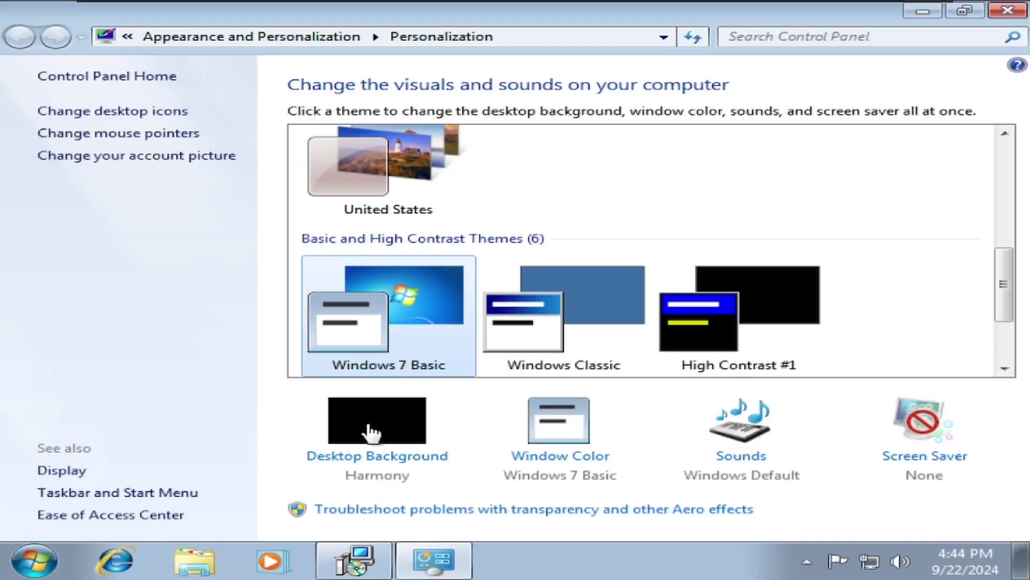
click(370, 432)
click(266, 239)
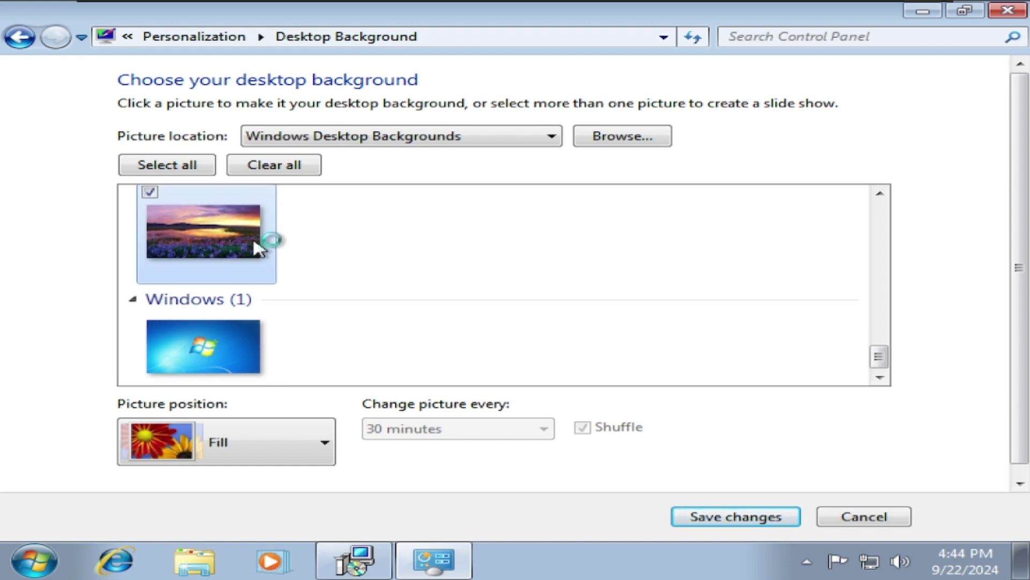
click(719, 516)
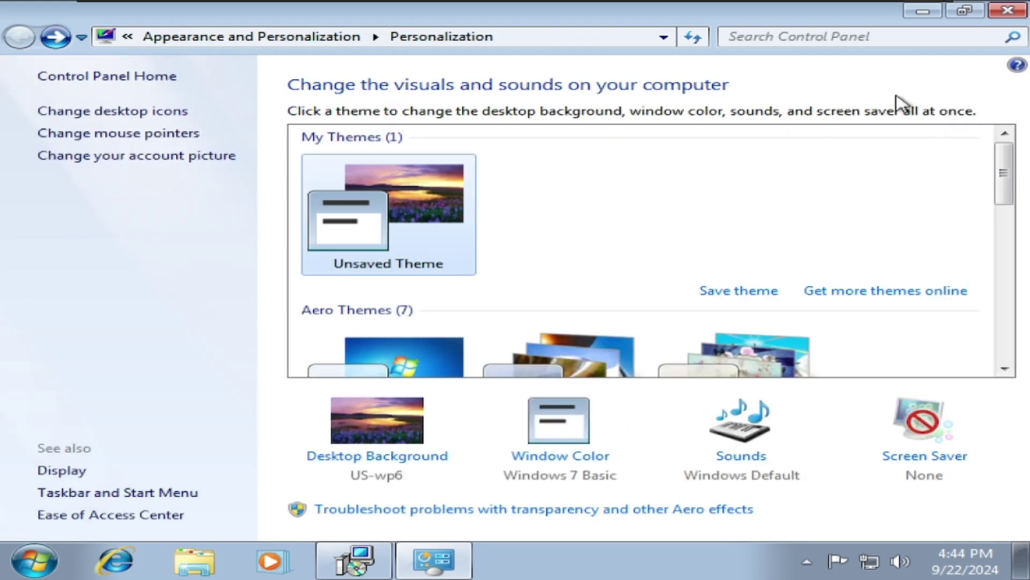
click(1002, 11)
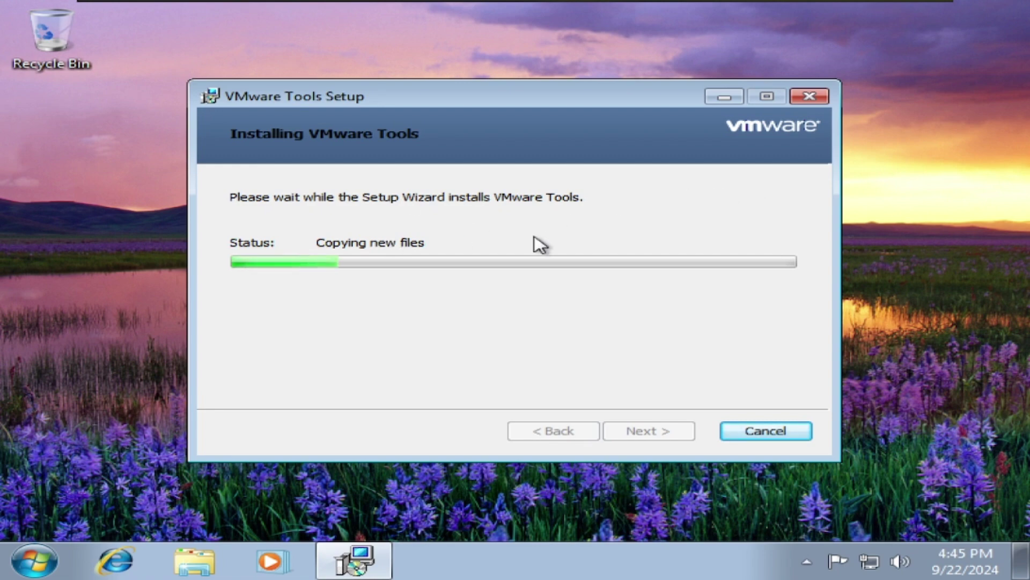
Move the setup dialog lower and drag the CPU Meter gadget to the desktop's top right.
drag(410, 109, 427, 130)
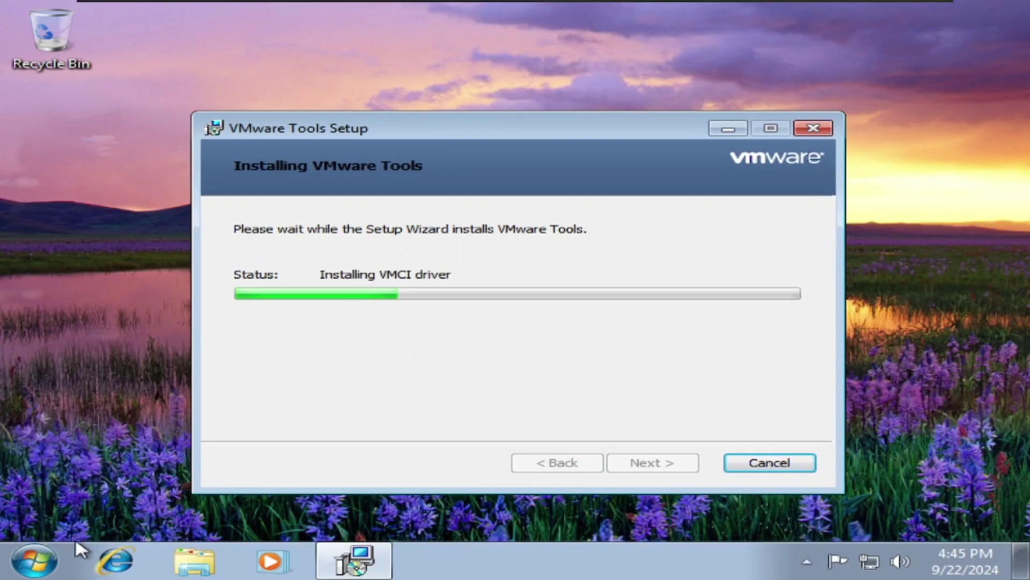
click(28, 564)
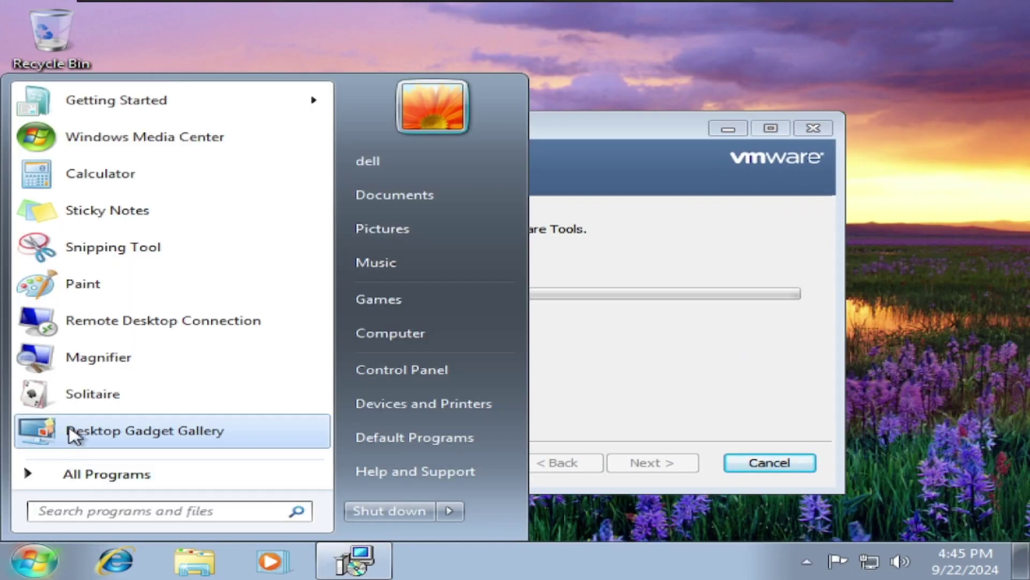
click(97, 474)
click(76, 472)
click(84, 432)
drag(926, 117, 931, 81)
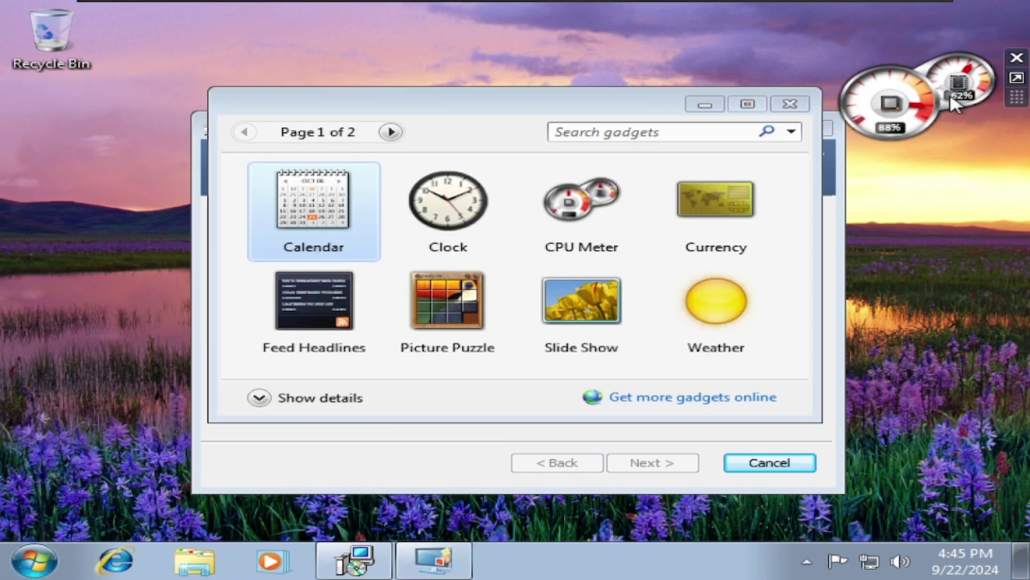
click(790, 104)
Toggle the CPU Meter between larger and smaller size, then briefly check Task Manager.
right_click(893, 71)
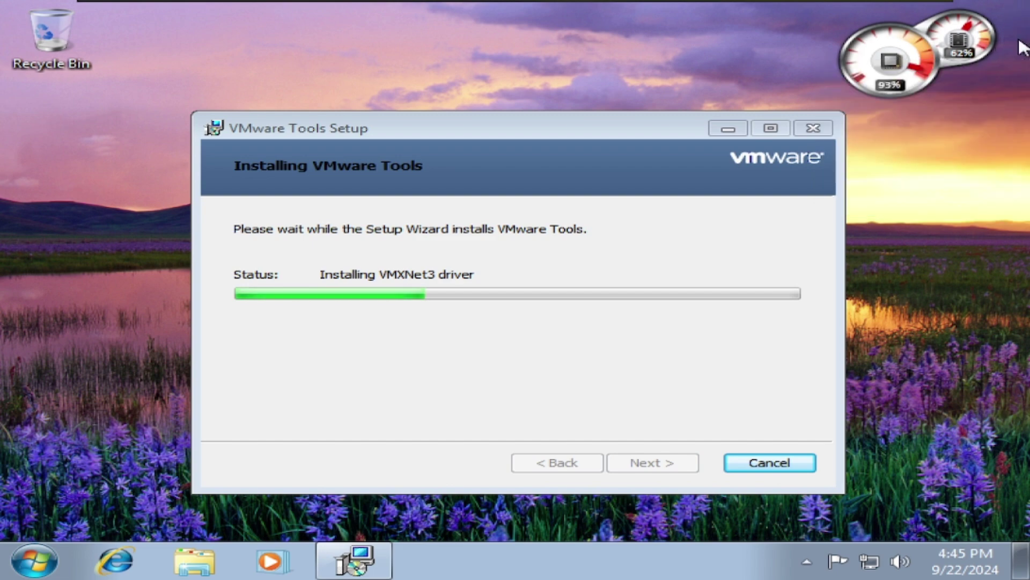
click(1017, 35)
click(1017, 35)
click(651, 288)
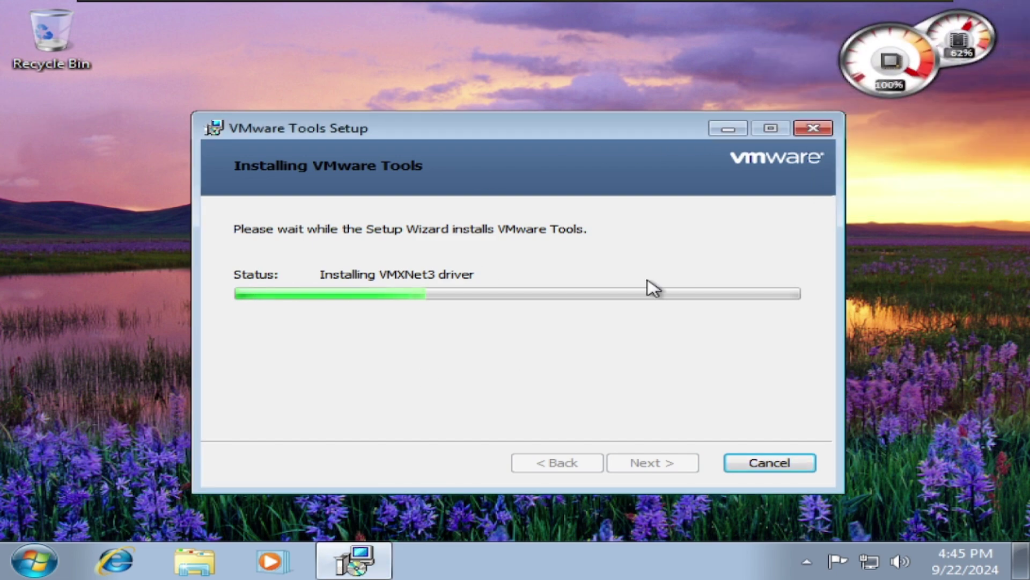
right_click(962, 553)
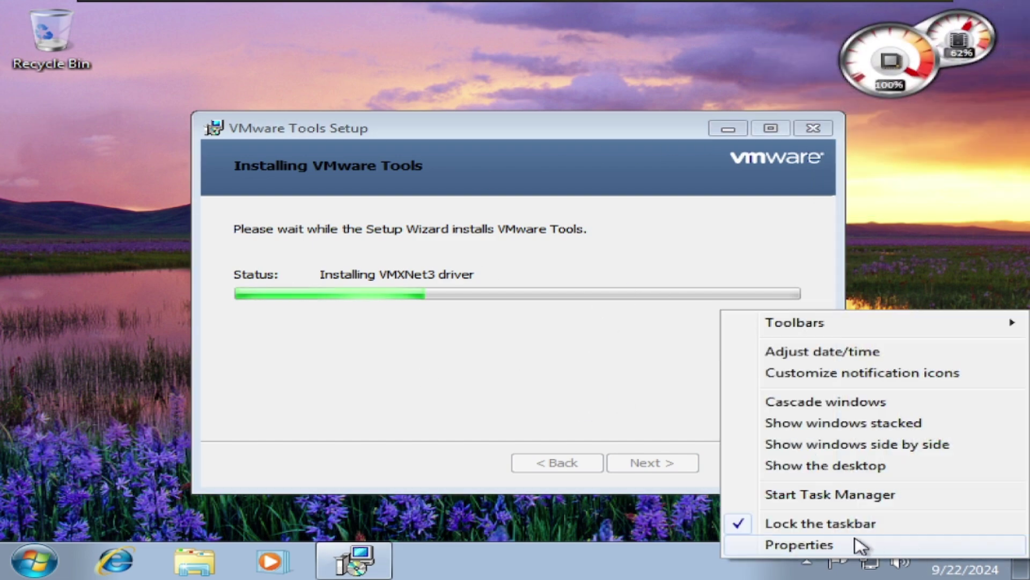
click(779, 492)
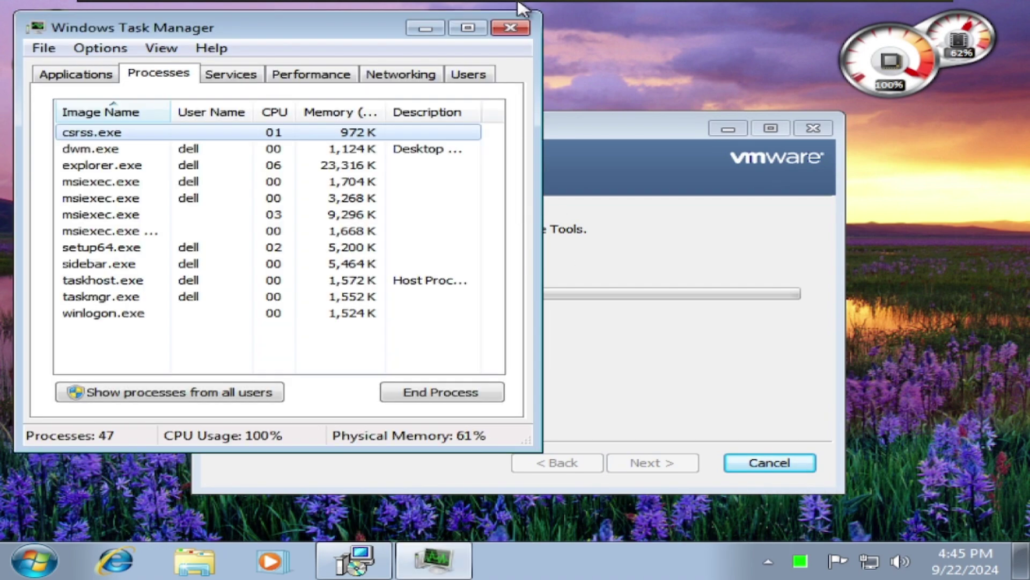
click(510, 28)
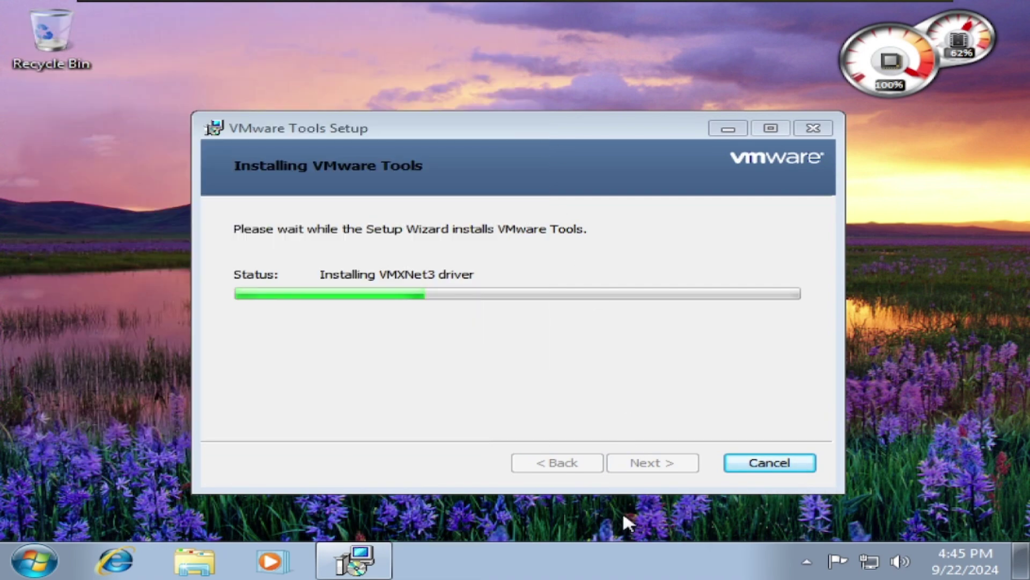
right_click(605, 559)
Inspect the busy msiexec.exe process in Task Manager without ending it, then close Task Manager.
click(667, 494)
click(460, 215)
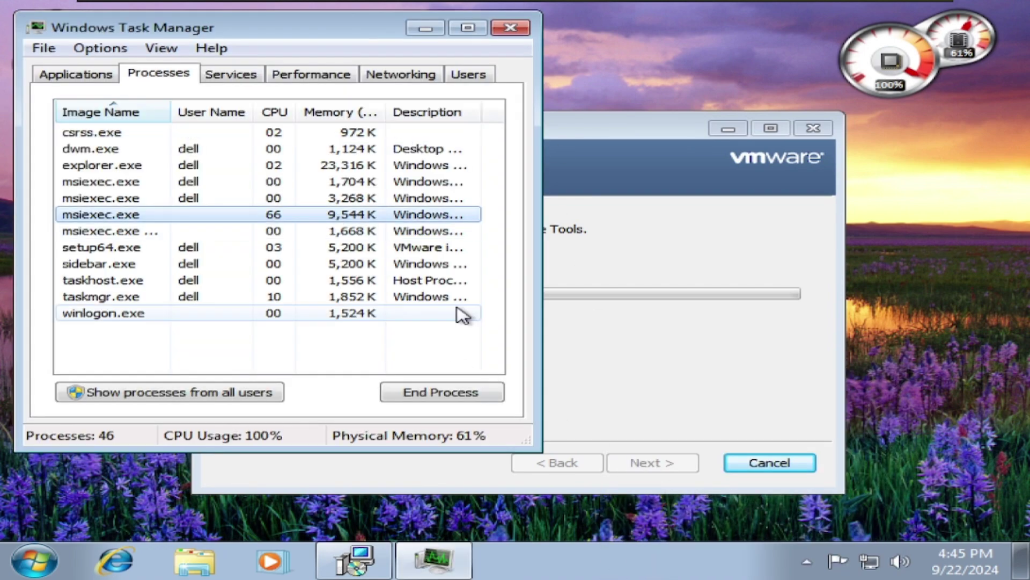
click(481, 393)
click(718, 169)
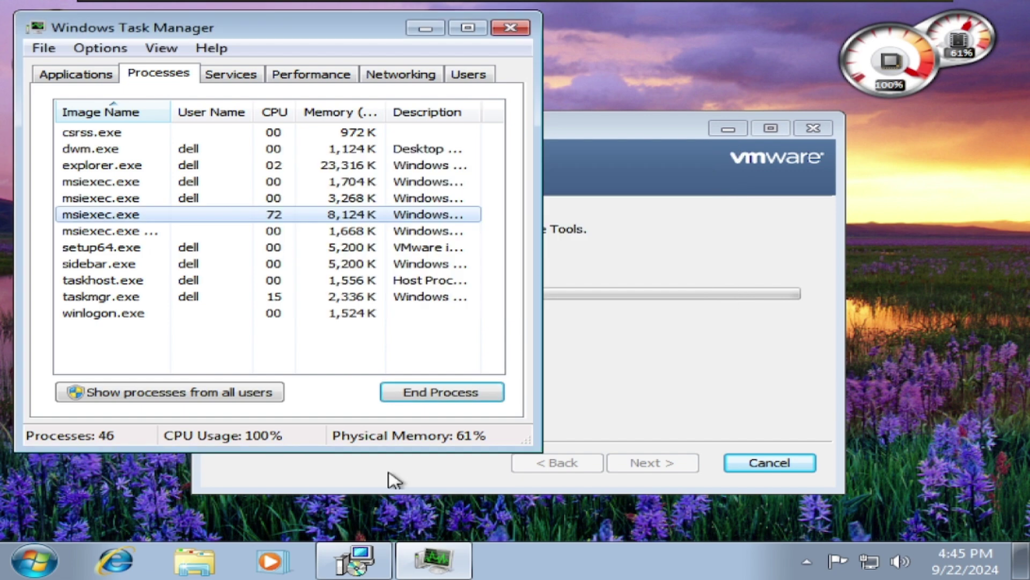
mouse_move(372, 552)
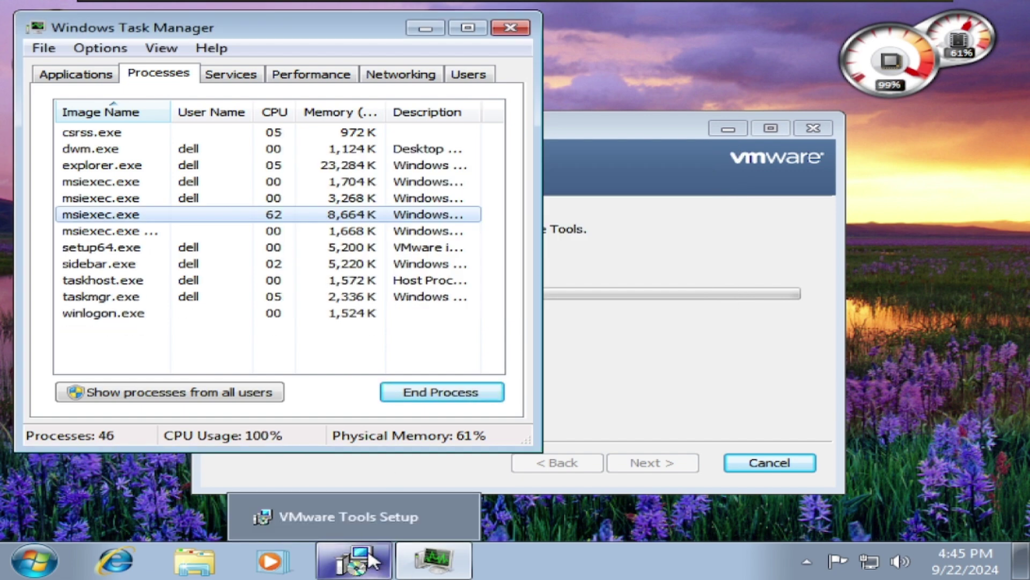
right_click(153, 313)
click(183, 312)
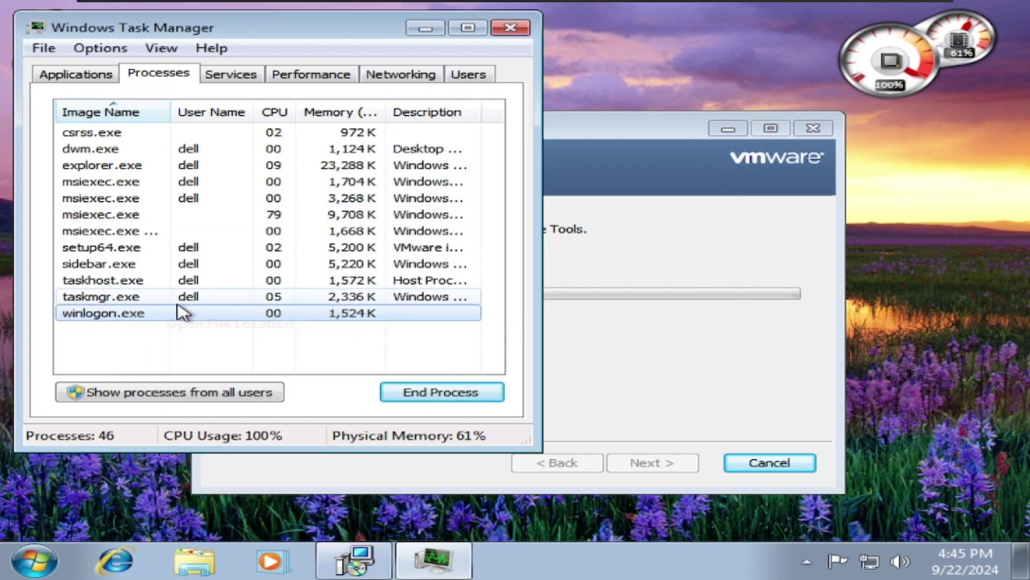
click(511, 27)
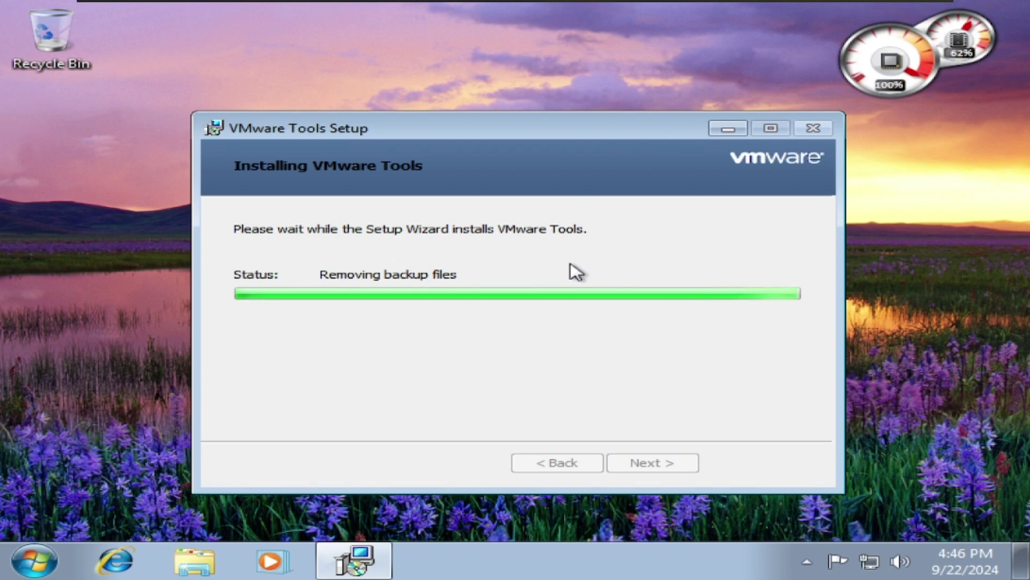
Decline cancelling the installation and finish the VMware Tools Setup wizard.
key(Escape)
click(549, 314)
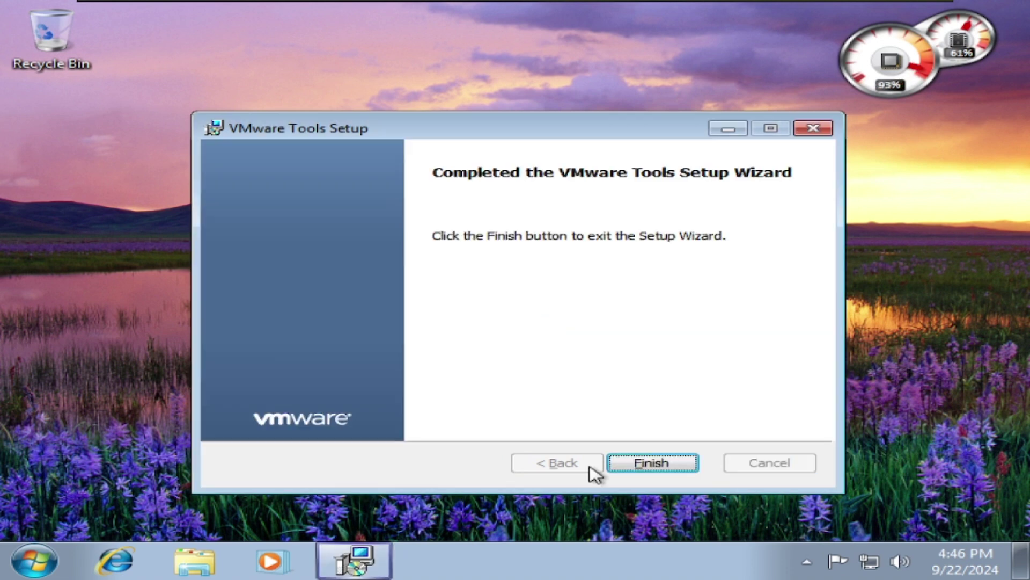
click(644, 462)
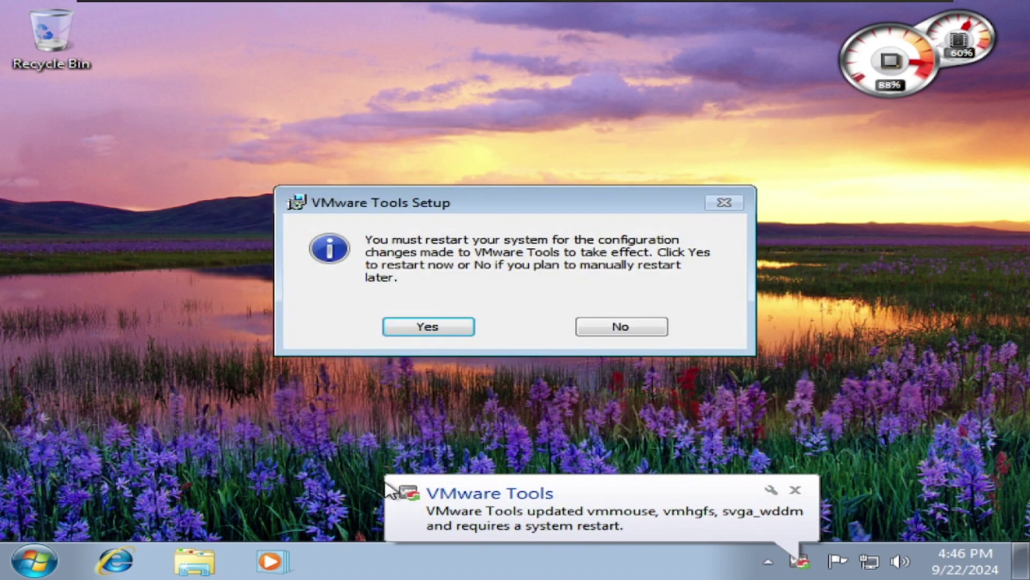
Accept the VMware Tools prompt to restart the system now.
click(444, 322)
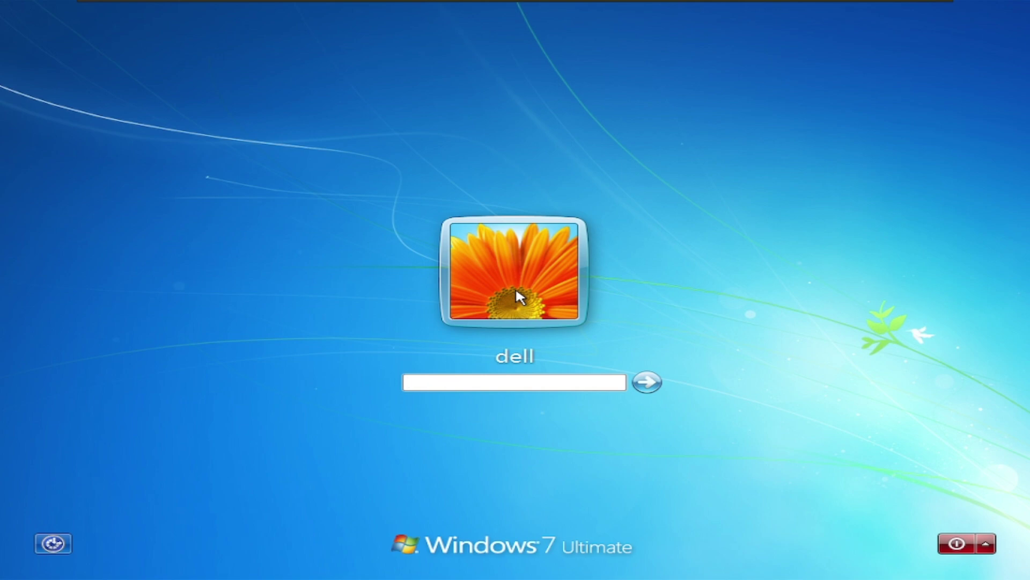
Sign back in and apply the Windows 7 Aero theme in Personalization.
text(****)
key(Return)
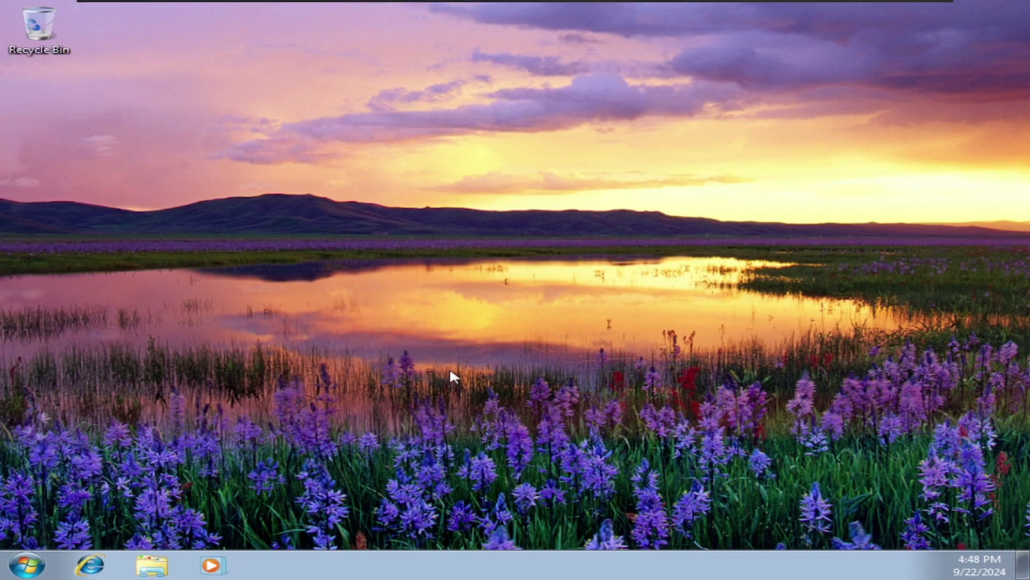
right_click(497, 275)
click(531, 435)
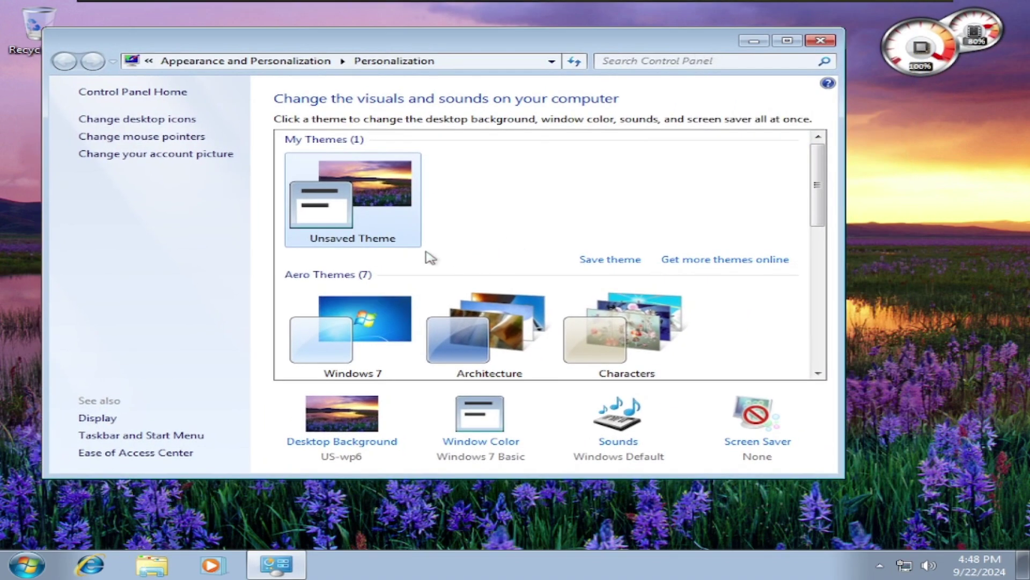
right_click(407, 208)
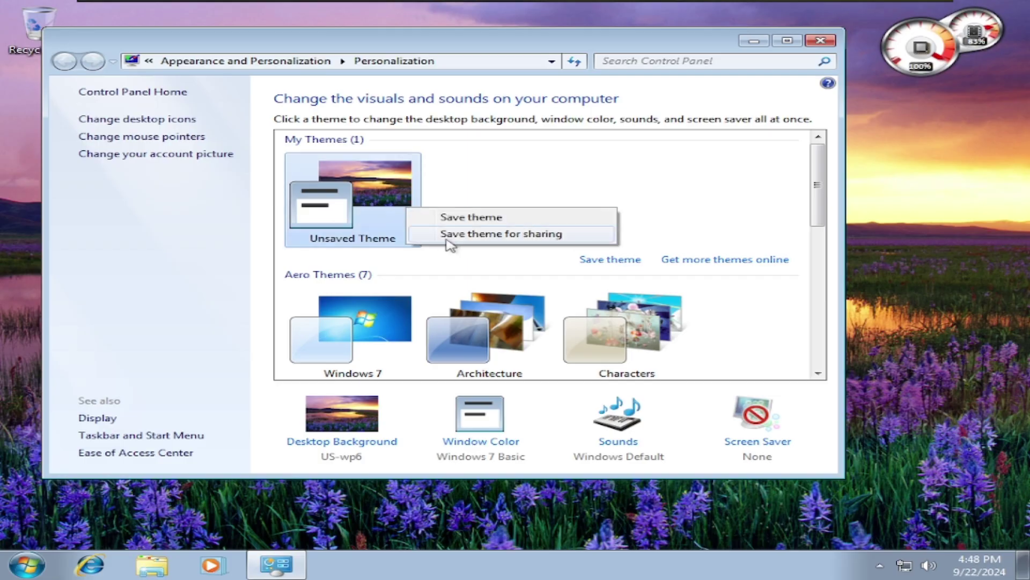
key(Escape)
key(Down)
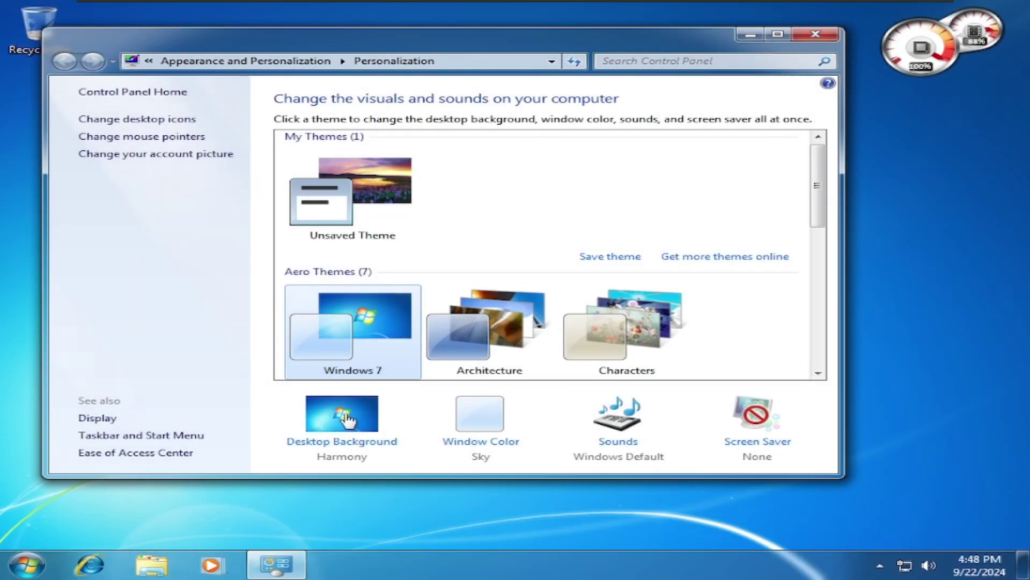
Reapply the sunset lake wallpaper, then reposition the CPU Meter and enlarge it.
click(346, 421)
click(209, 221)
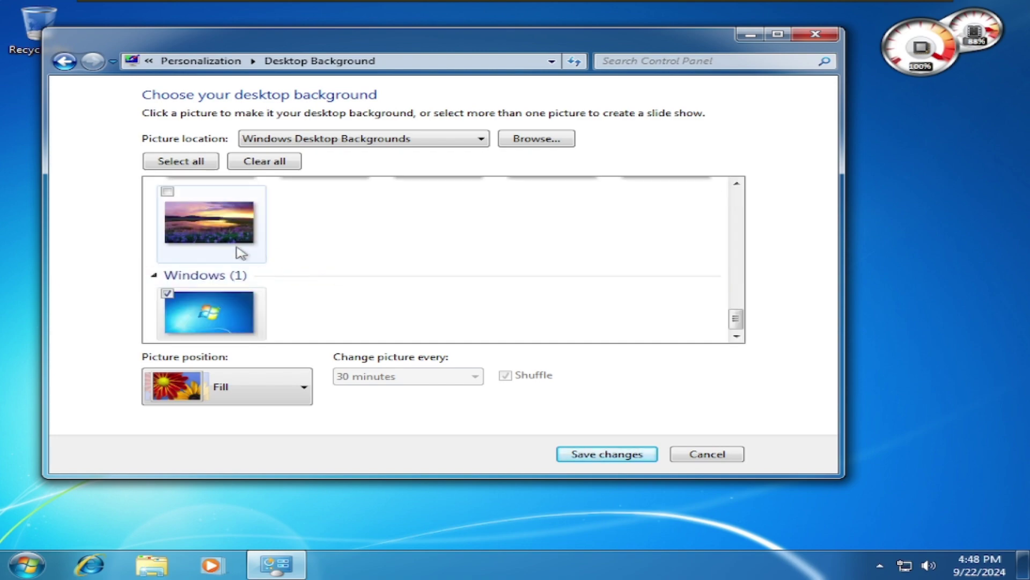
click(607, 454)
click(815, 34)
drag(919, 47, 990, 50)
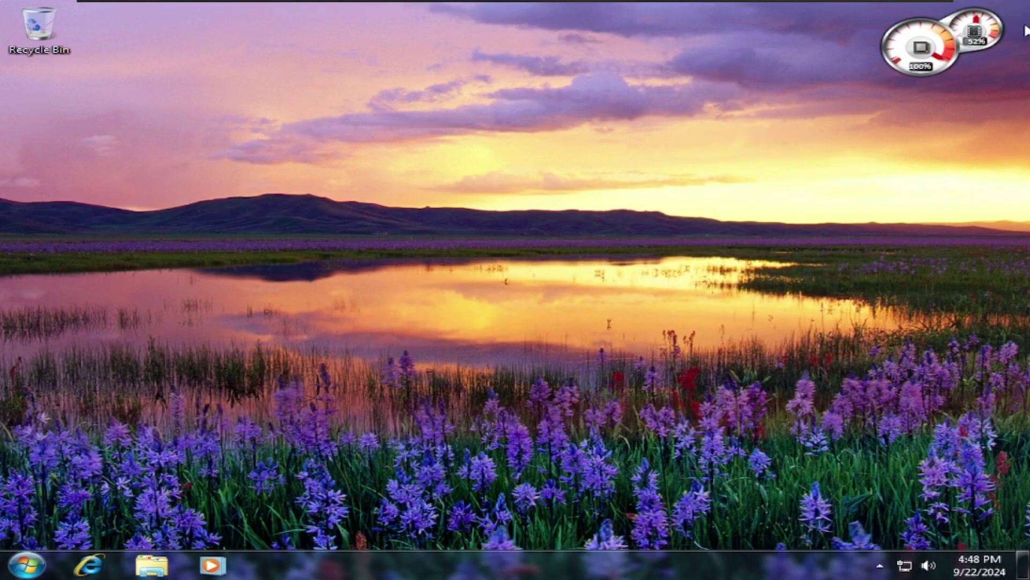
click(1020, 27)
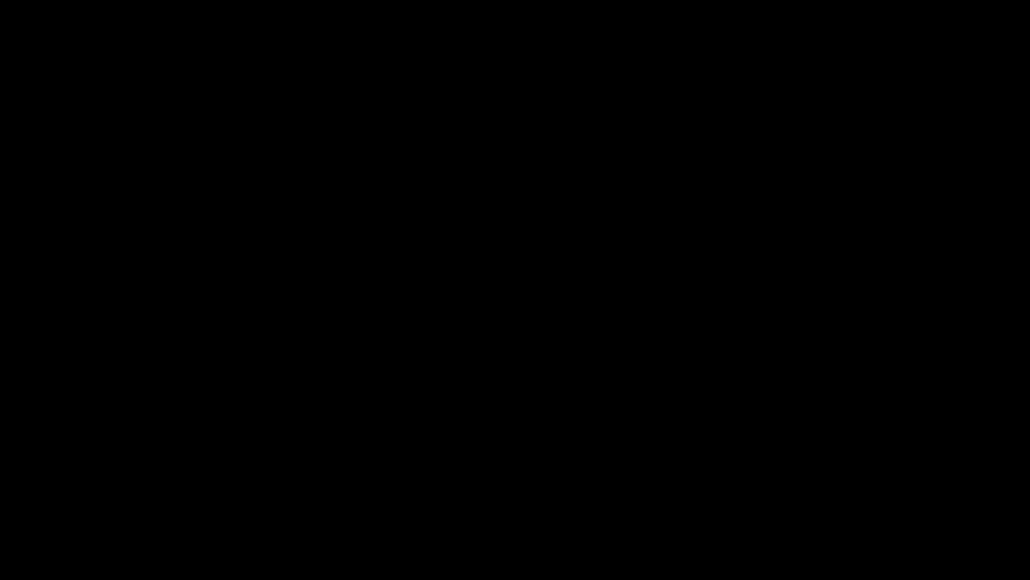